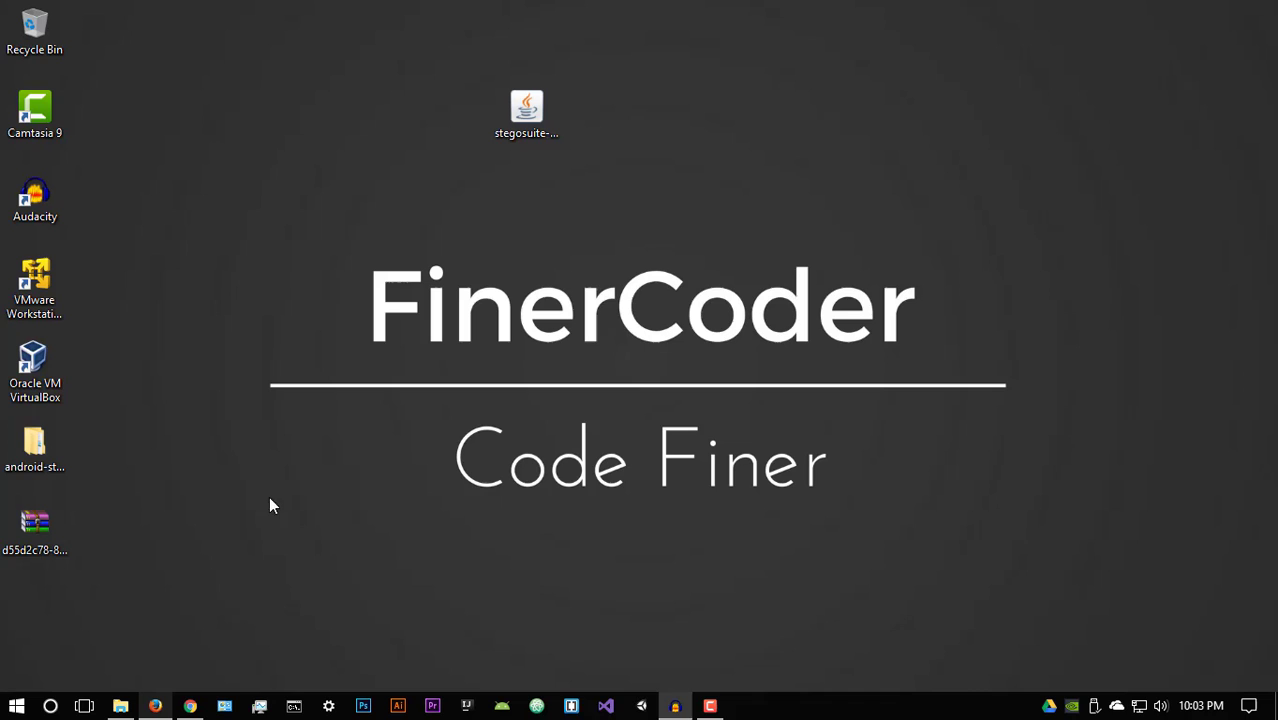
Step: Return to Firefox and close the Pixabay hummingbird tab, keeping the FinerCoder home tab
click(160, 705)
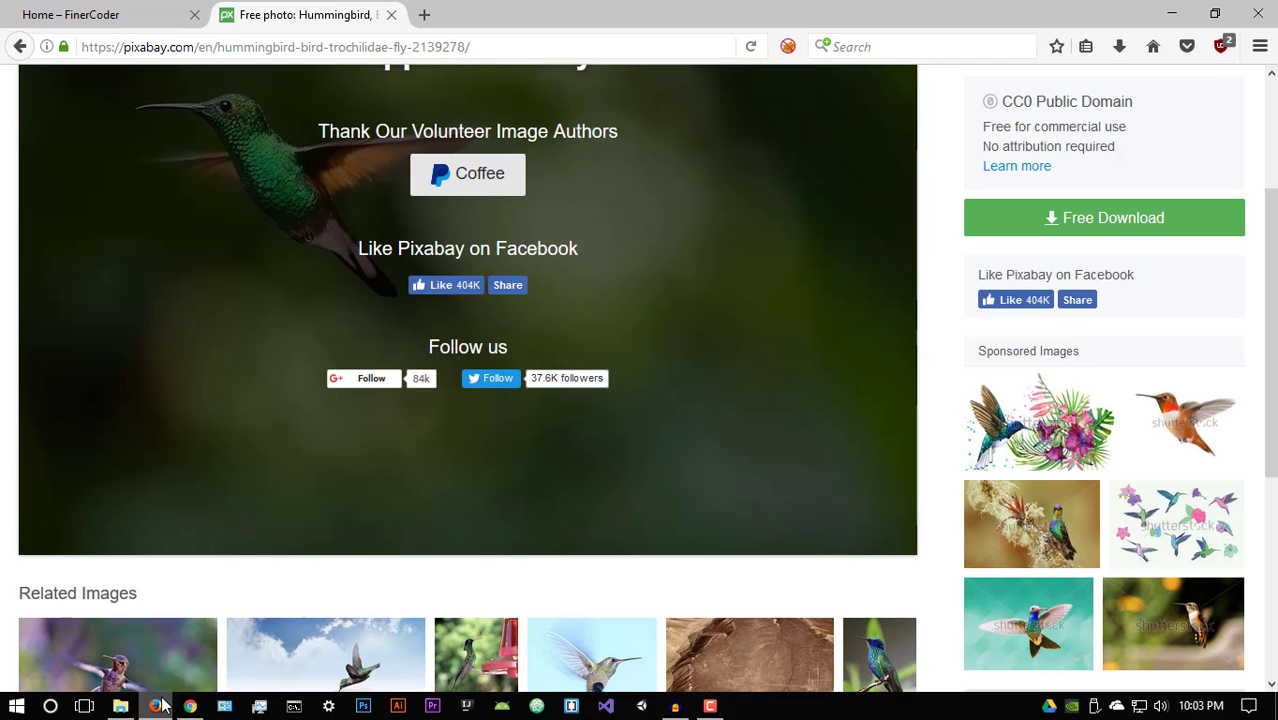
click(116, 25)
click(391, 14)
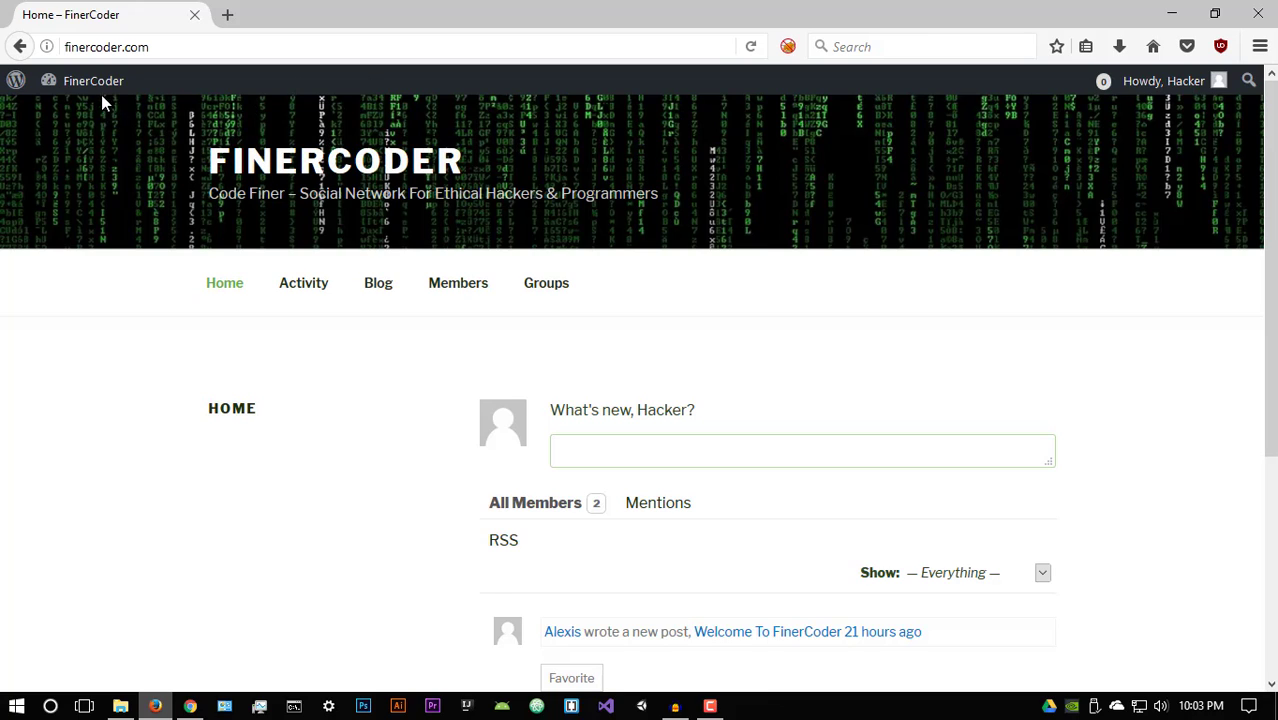
mouse_move(62, 90)
mouse_move(1218, 84)
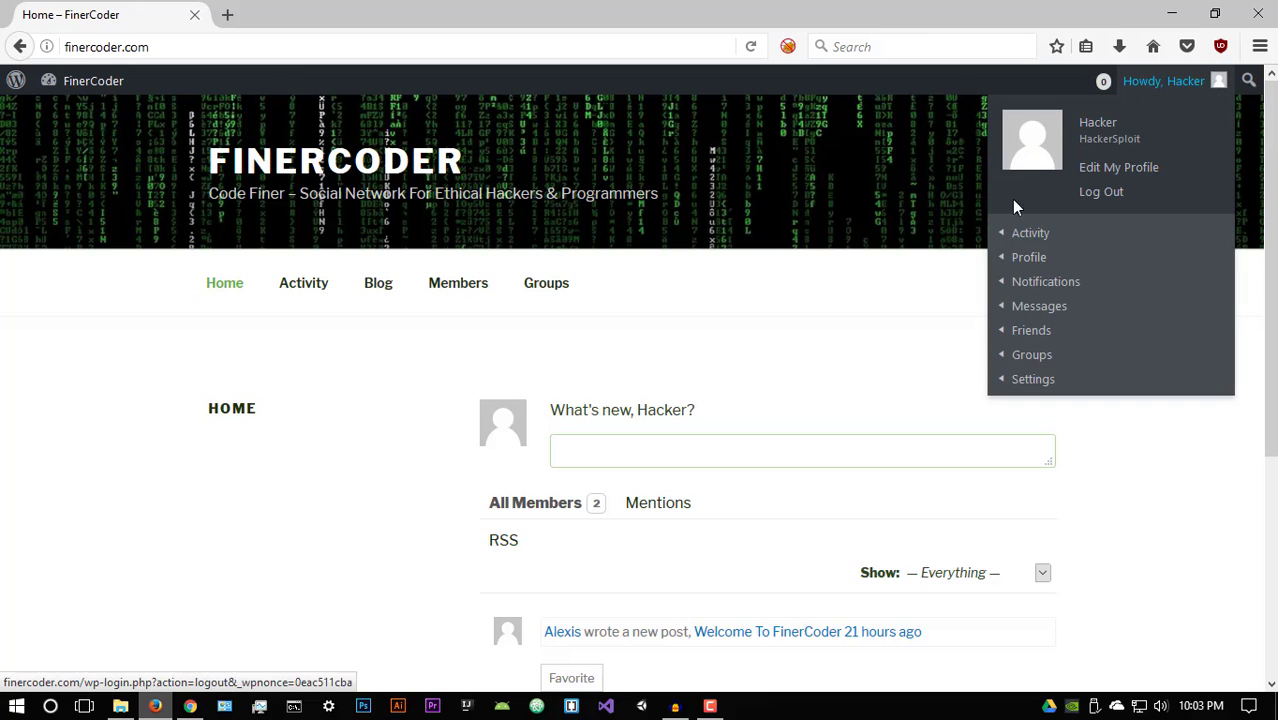
mouse_move(1003, 278)
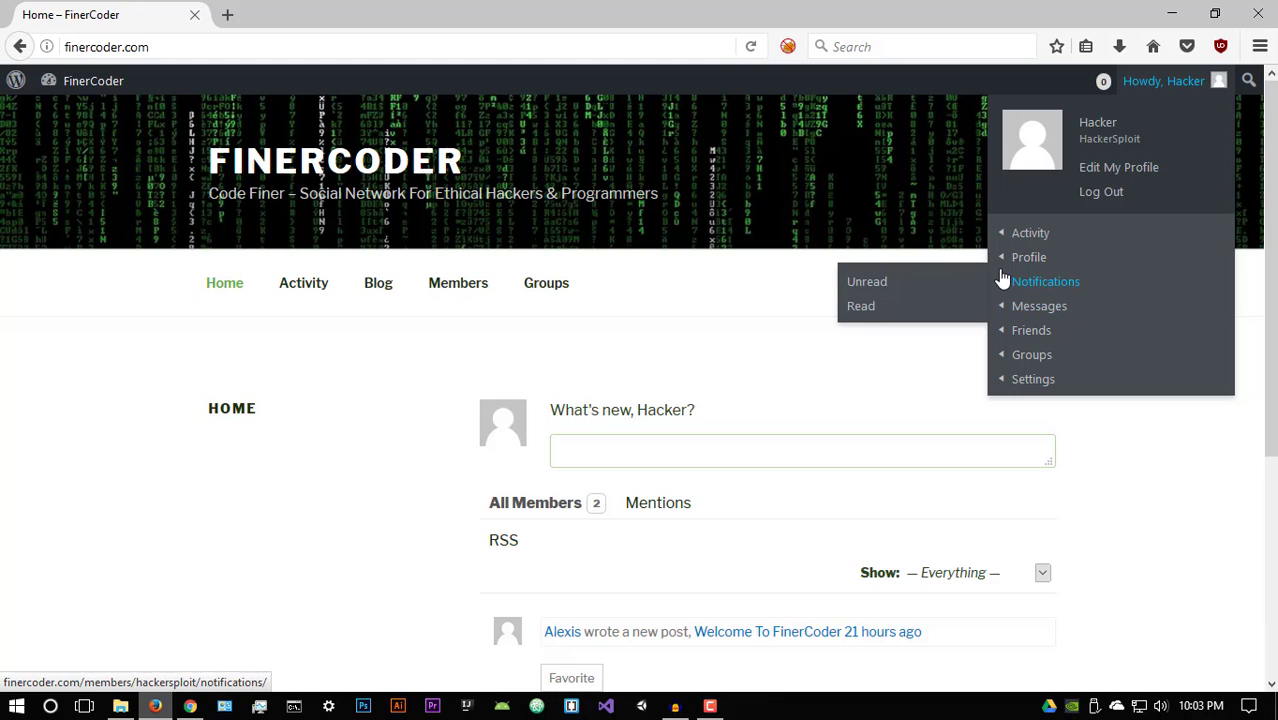
scroll(722, 338, down, 3)
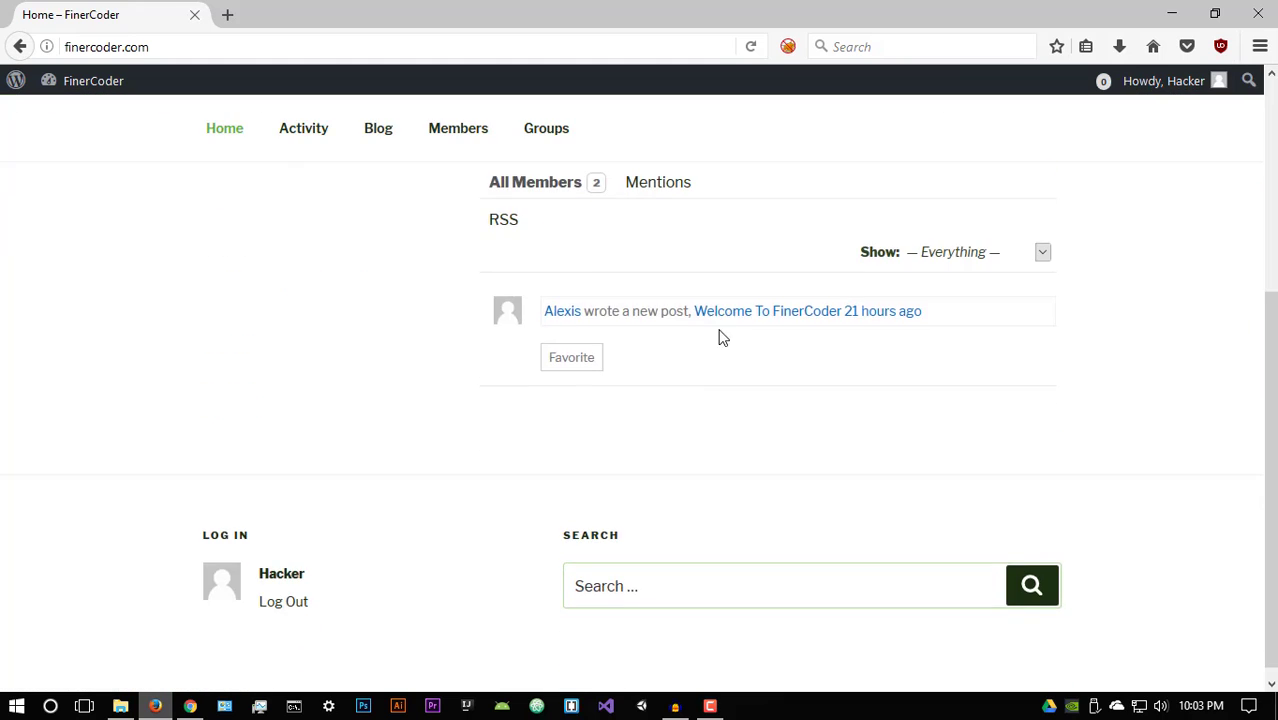
scroll(500, 330, up, 3)
scroll(430, 420, down, 2)
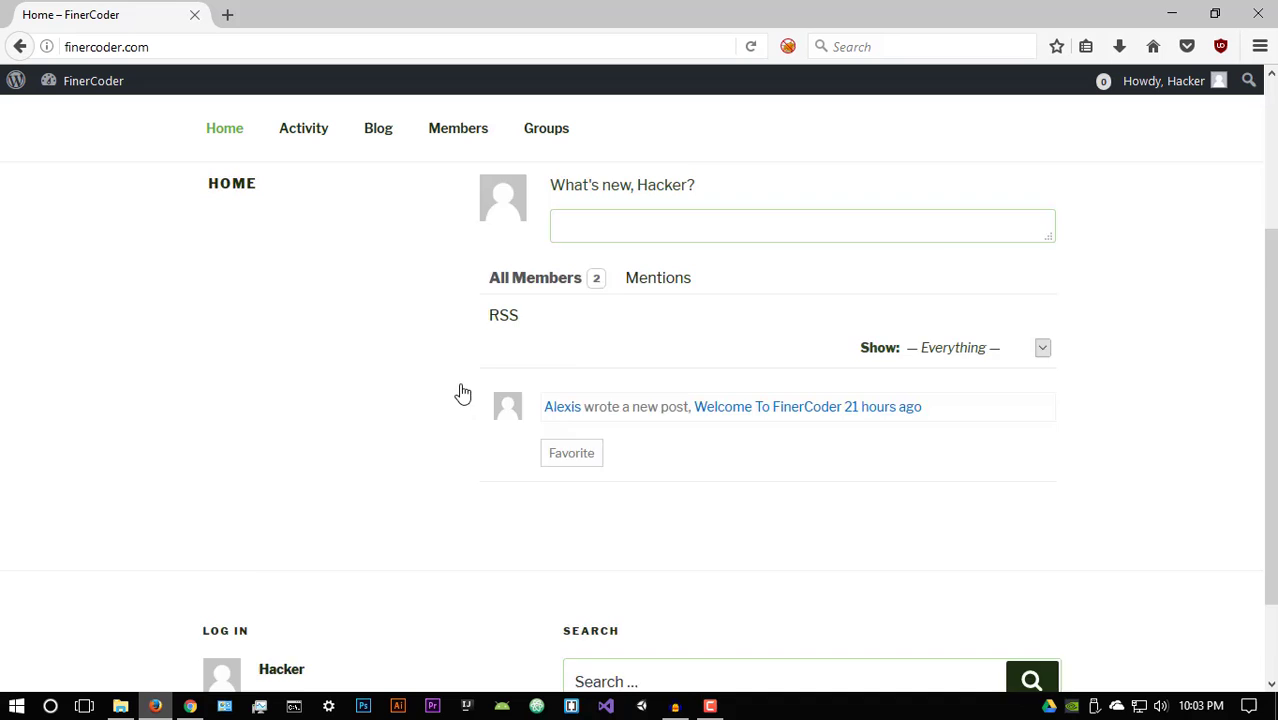
scroll(463, 393, down, 1)
scroll(673, 349, up, 3)
click(665, 351)
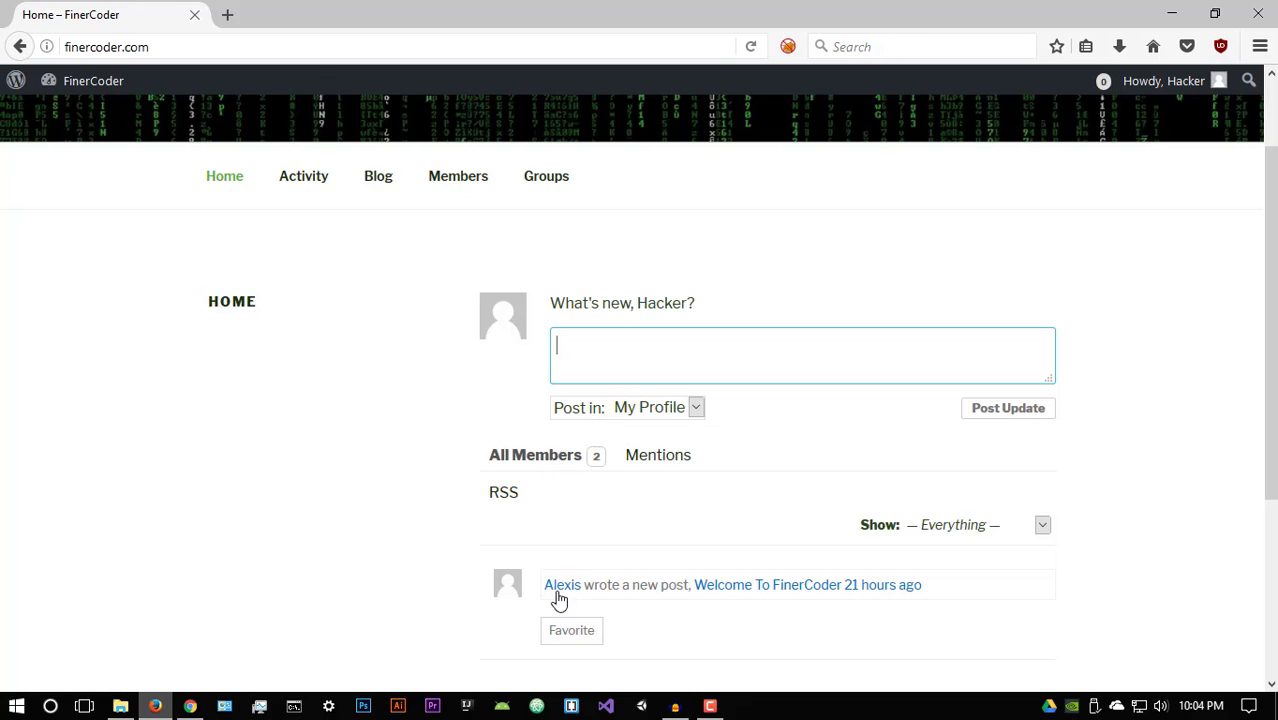
scroll(1037, 201, up, 2)
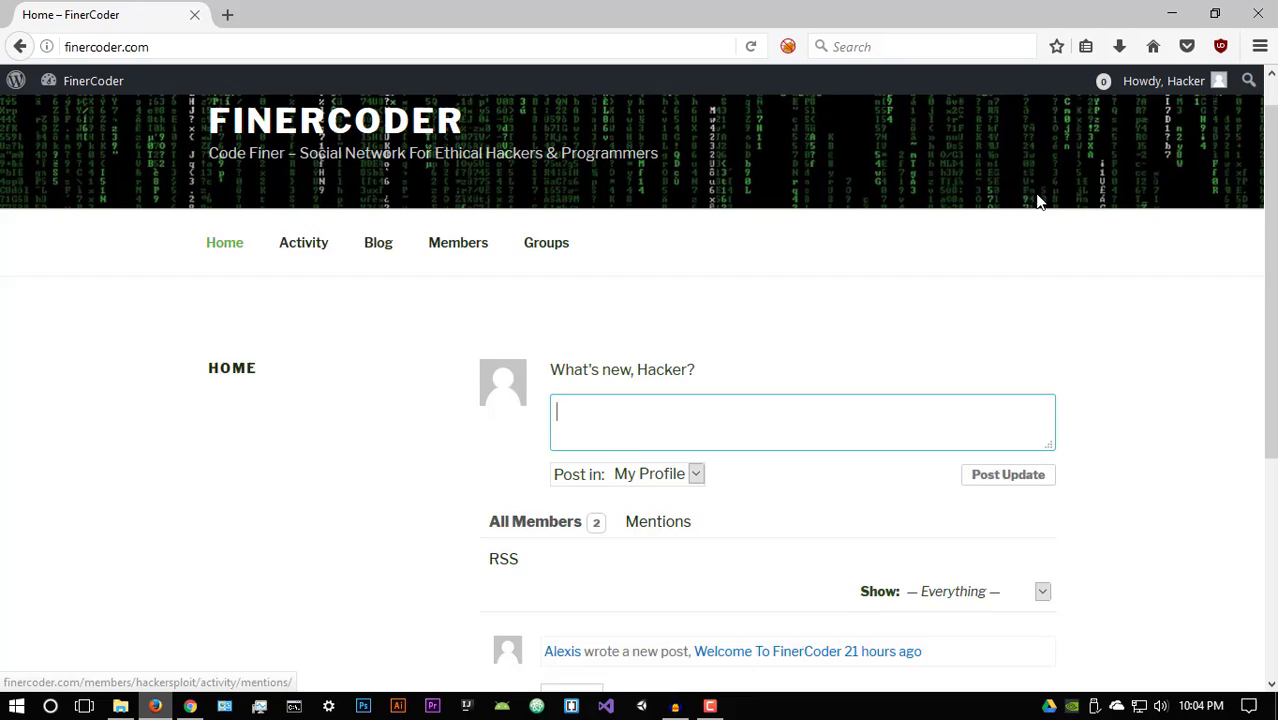
scroll(1037, 201, up, 1)
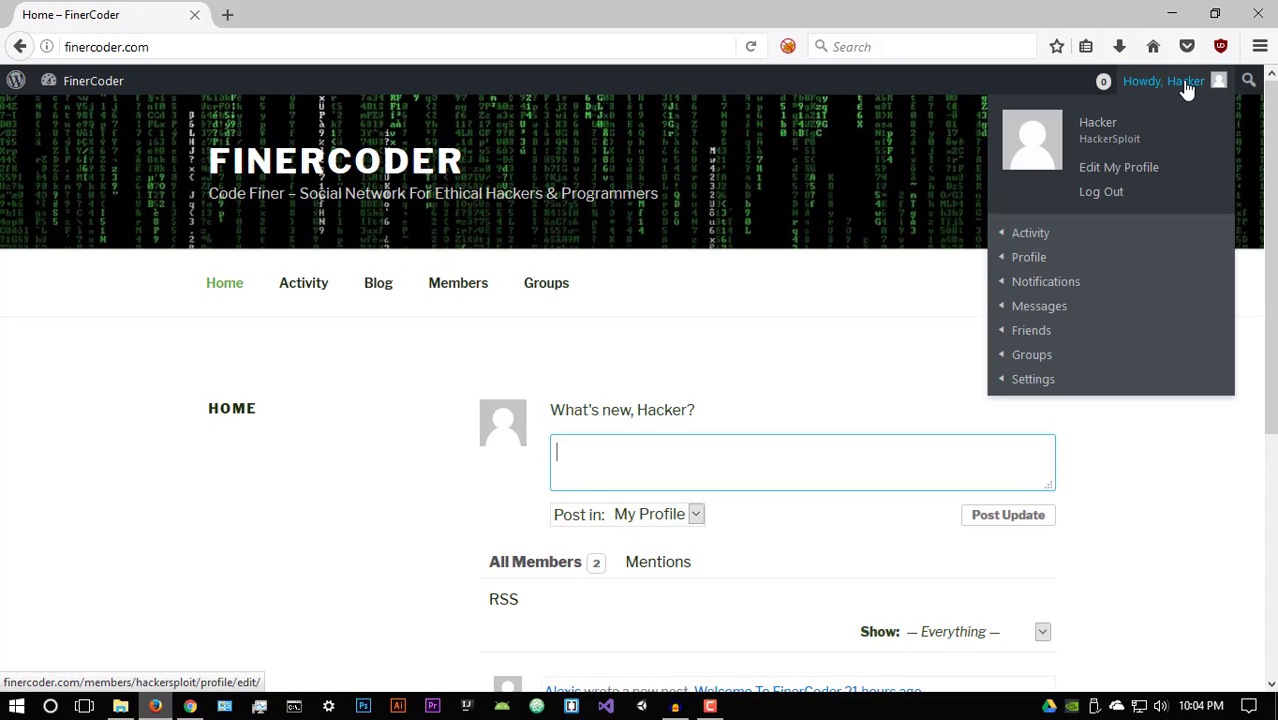
click(828, 294)
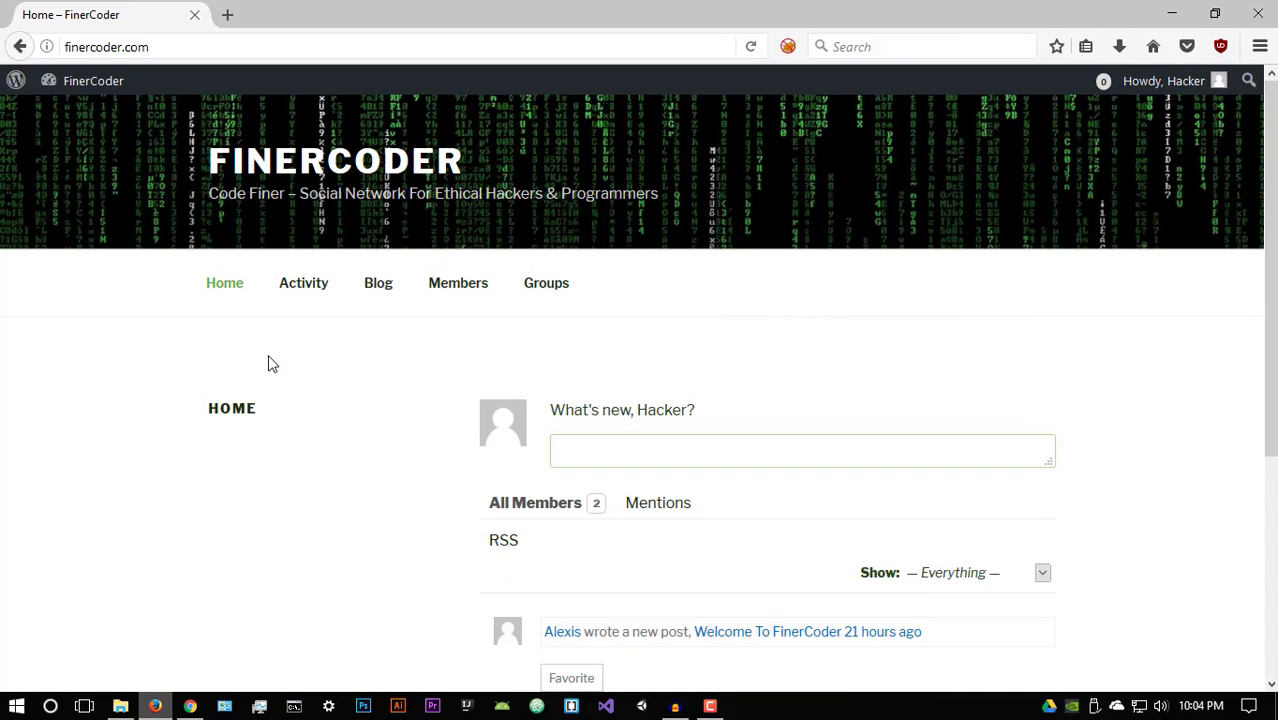
Step: Browse the FinerCoder Activity and Blog pages
click(310, 295)
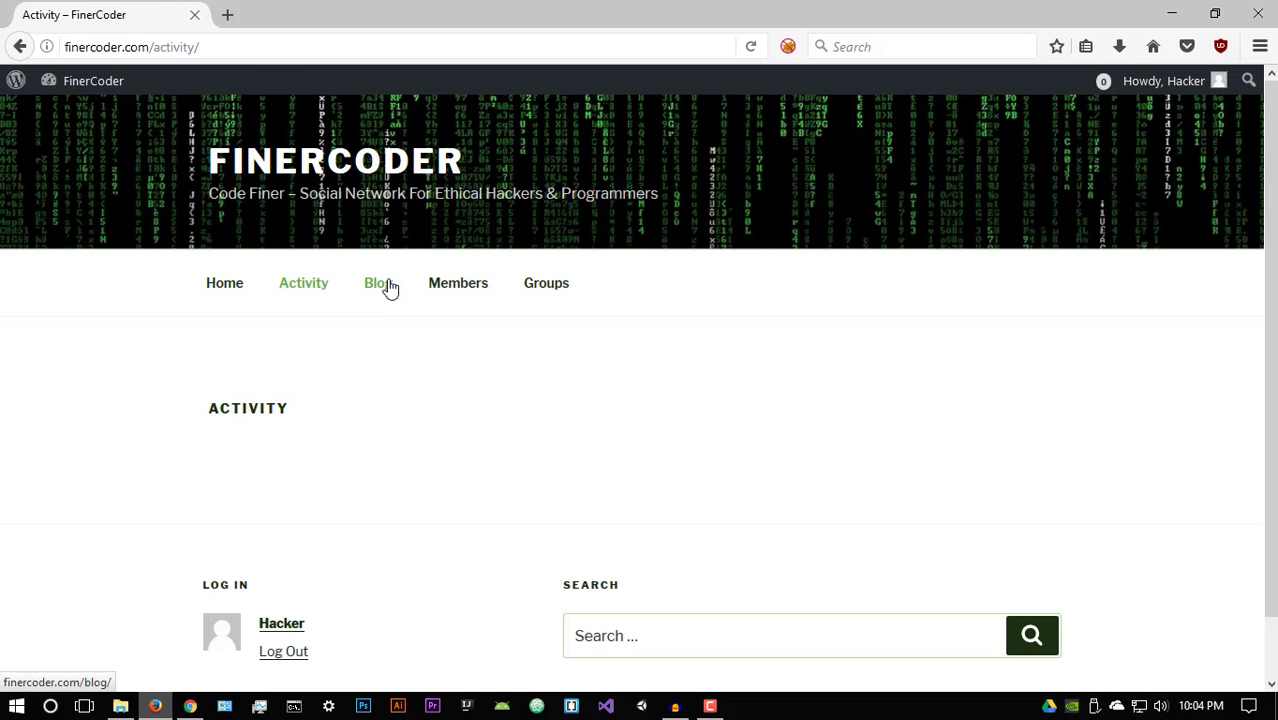
click(386, 285)
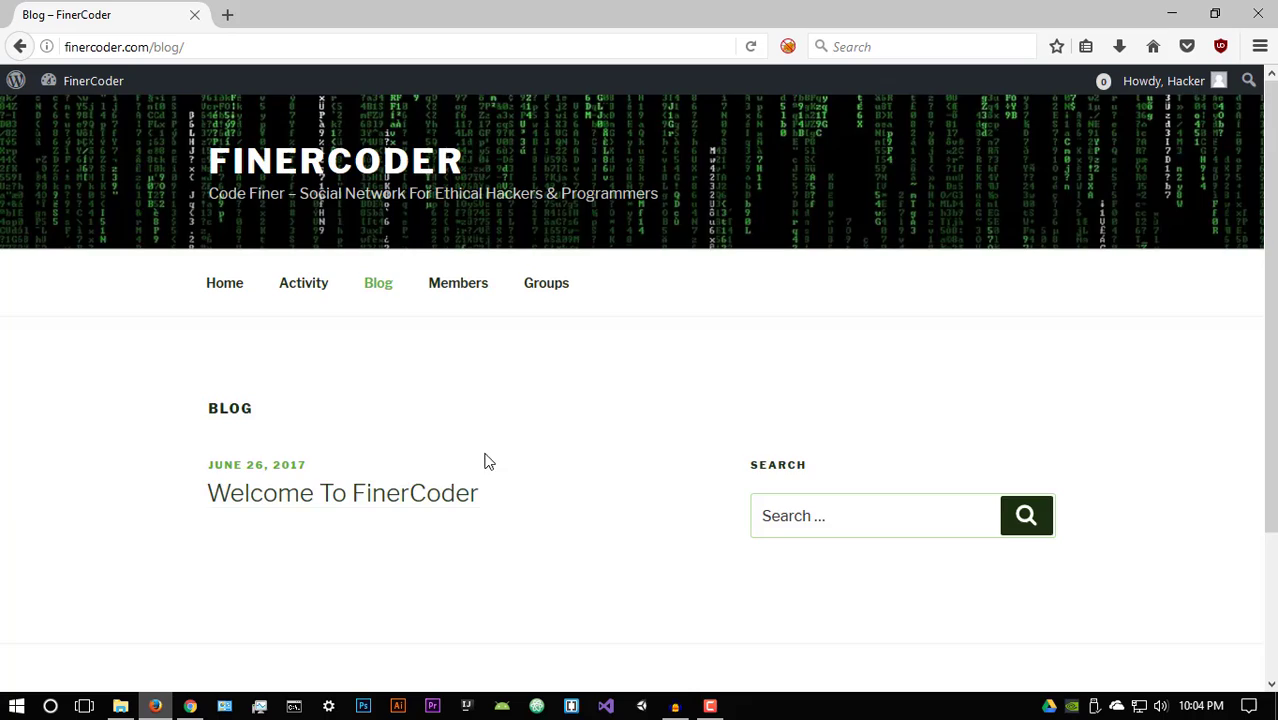
scroll(482, 420, down, 3)
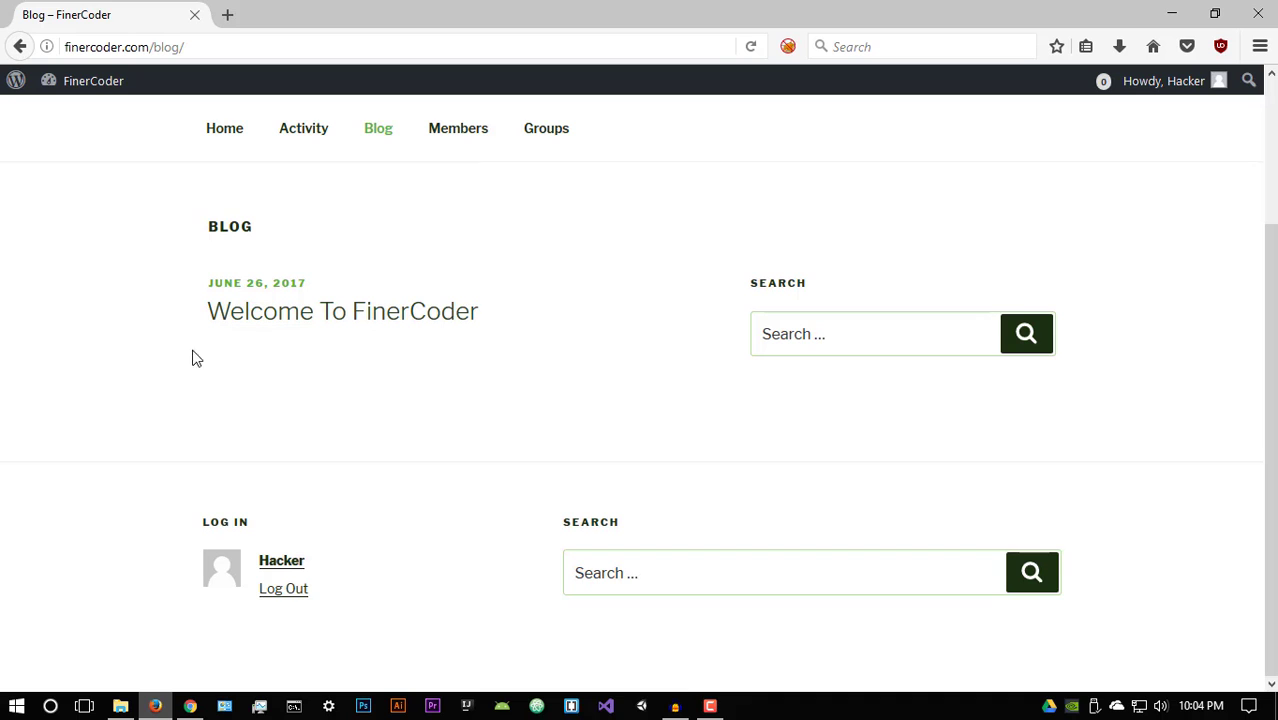
Step: View the Members page and check its Order By choices, keeping Last Active
click(472, 130)
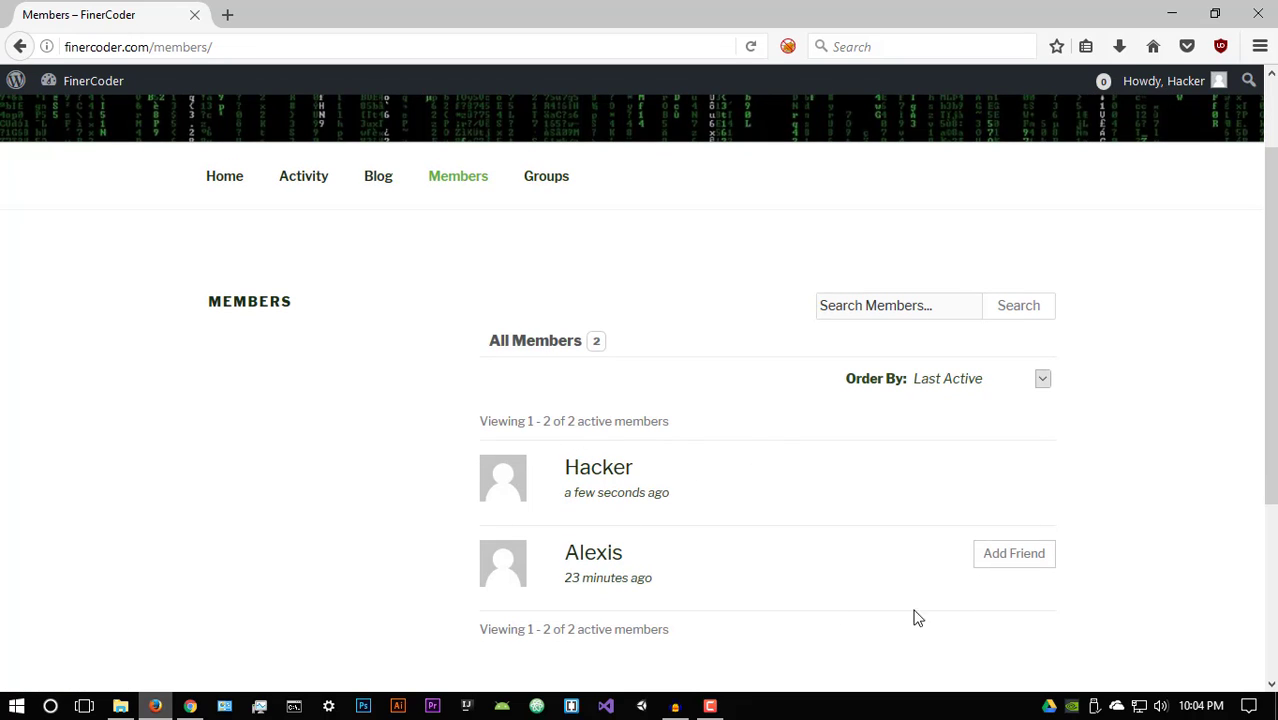
scroll(402, 271, up, 2)
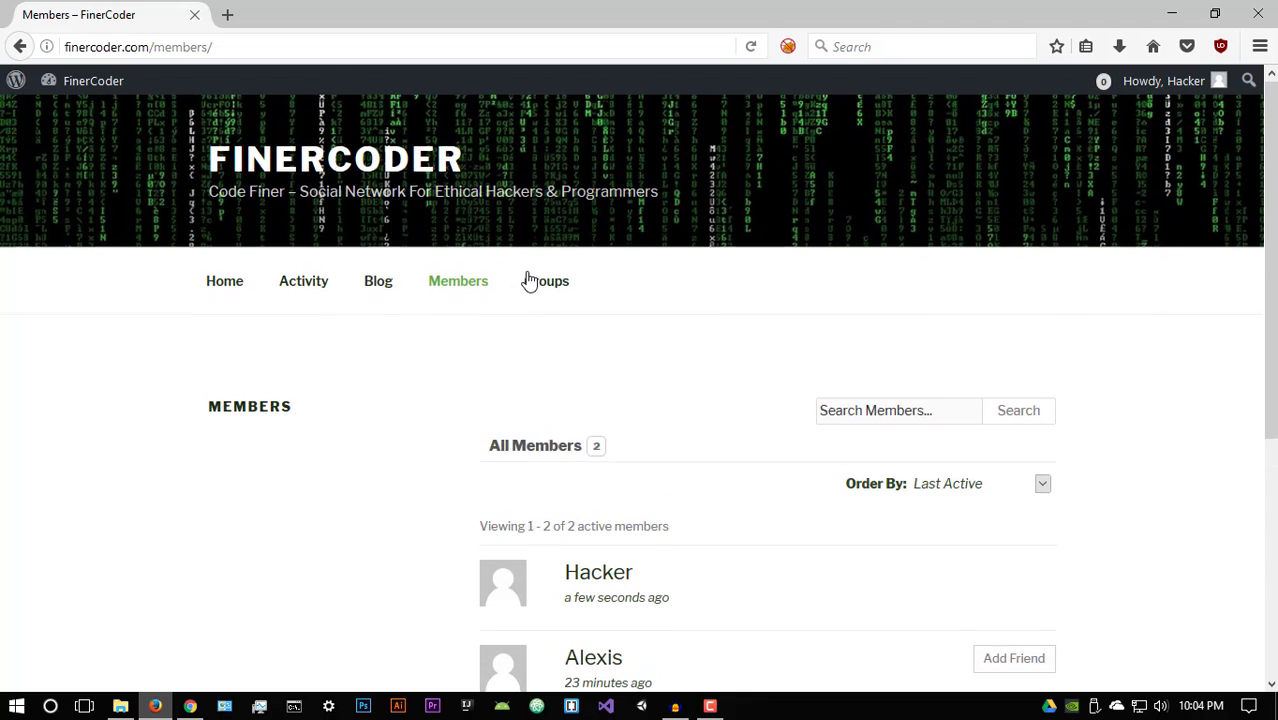
click(1030, 487)
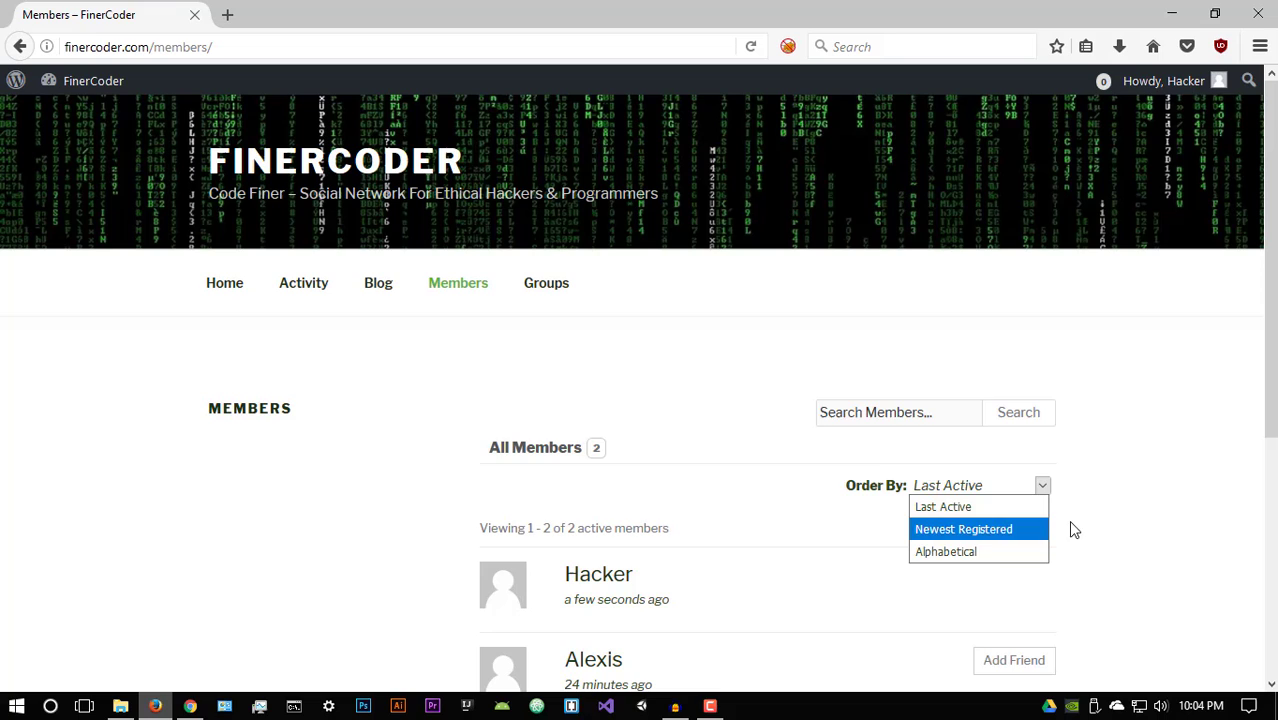
click(958, 482)
click(938, 421)
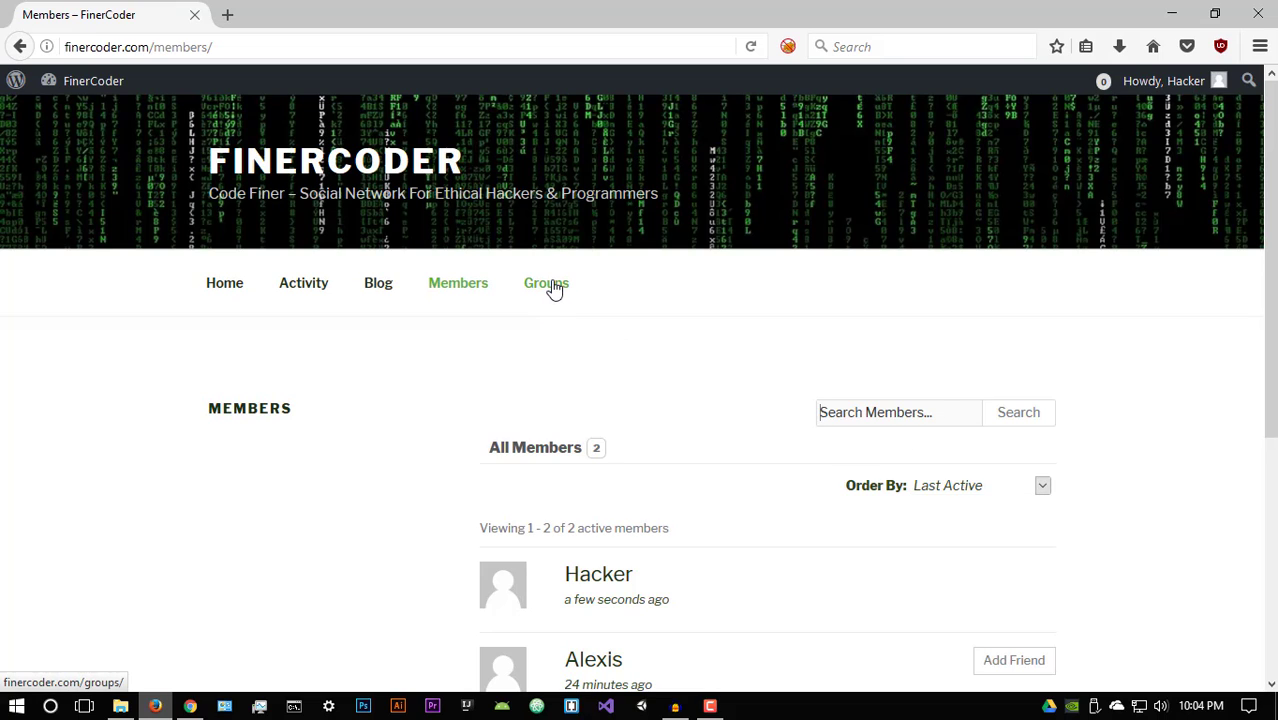
Step: Visit the Groups page, return to Home, and minimize Firefox to the desktop
click(555, 288)
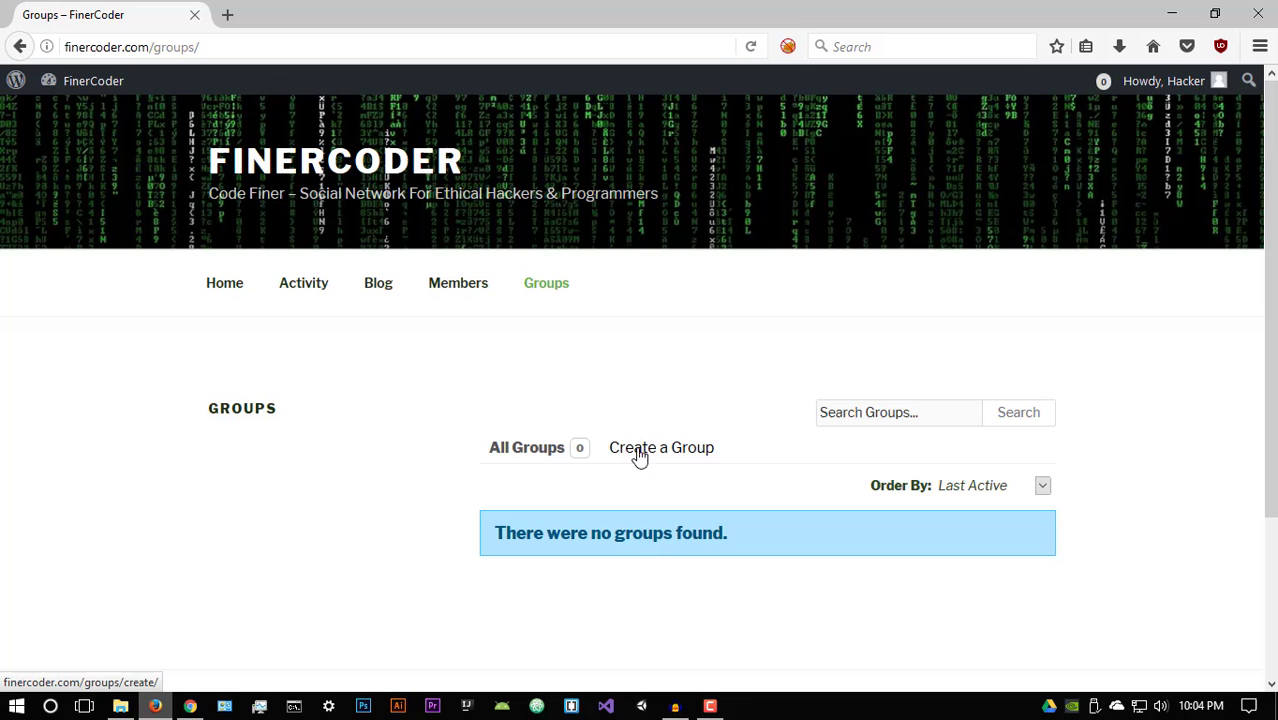
click(234, 289)
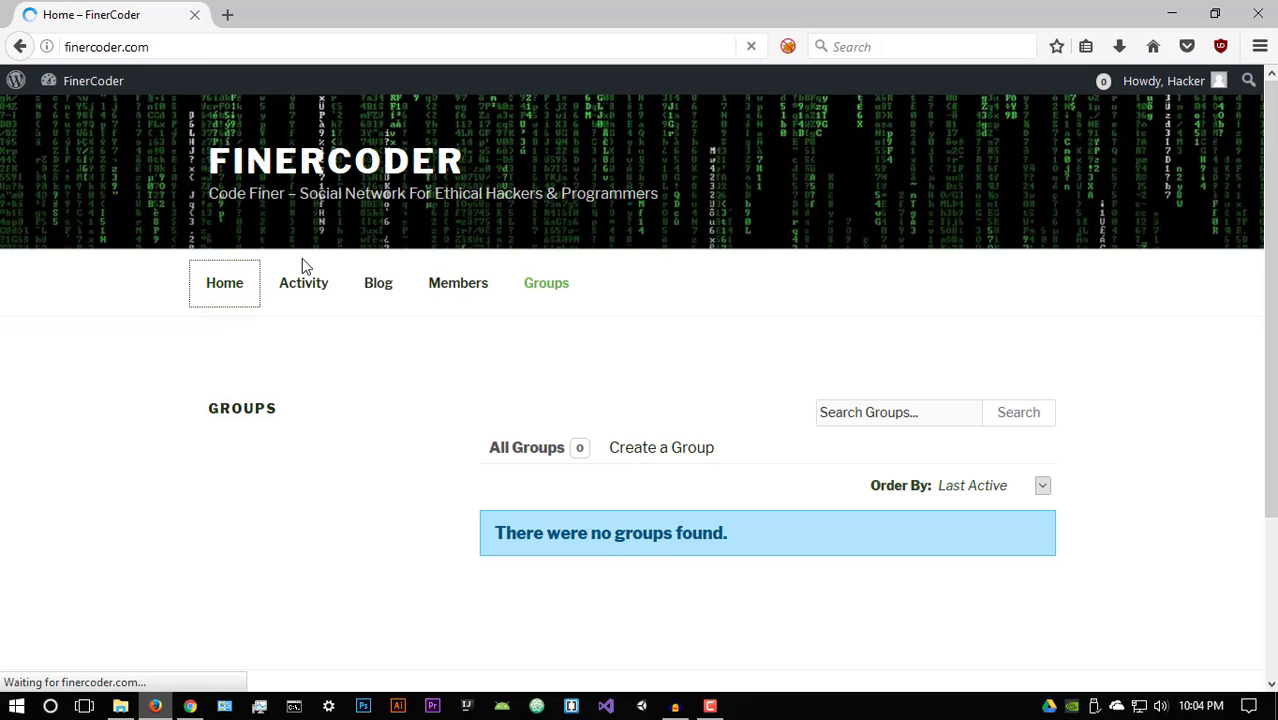
scroll(549, 331, down, 2)
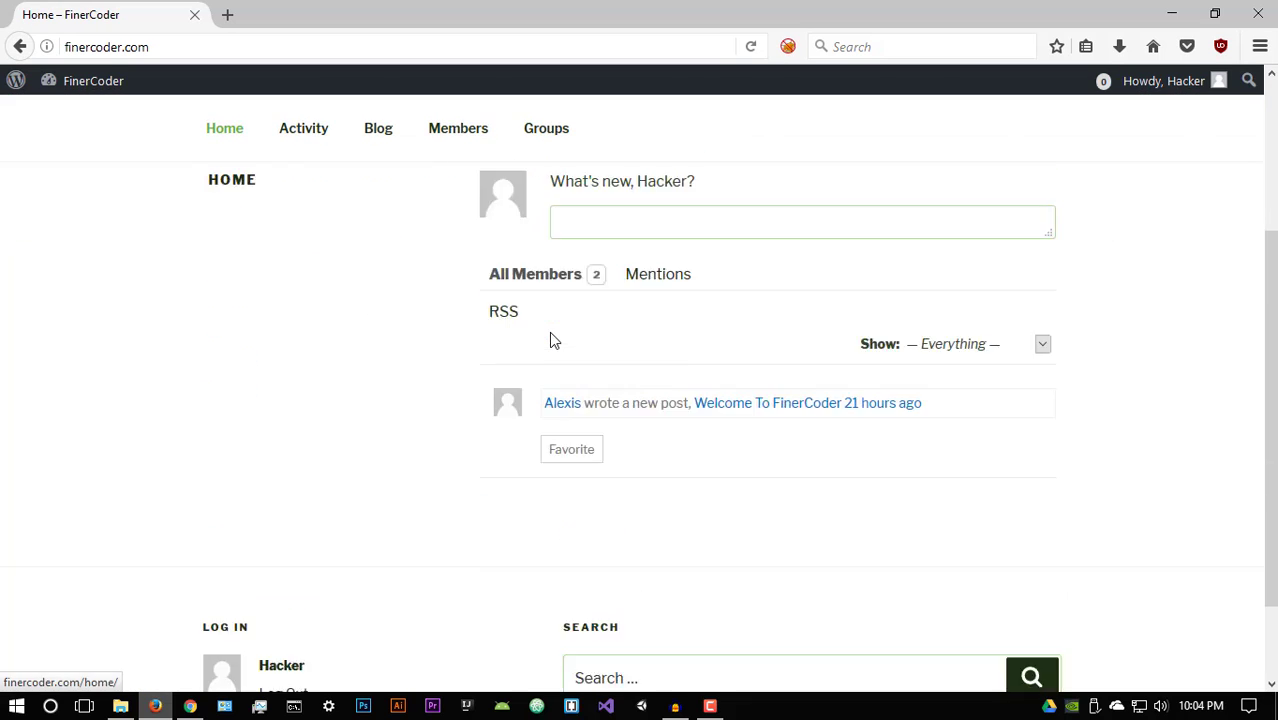
scroll(551, 334, up, 2)
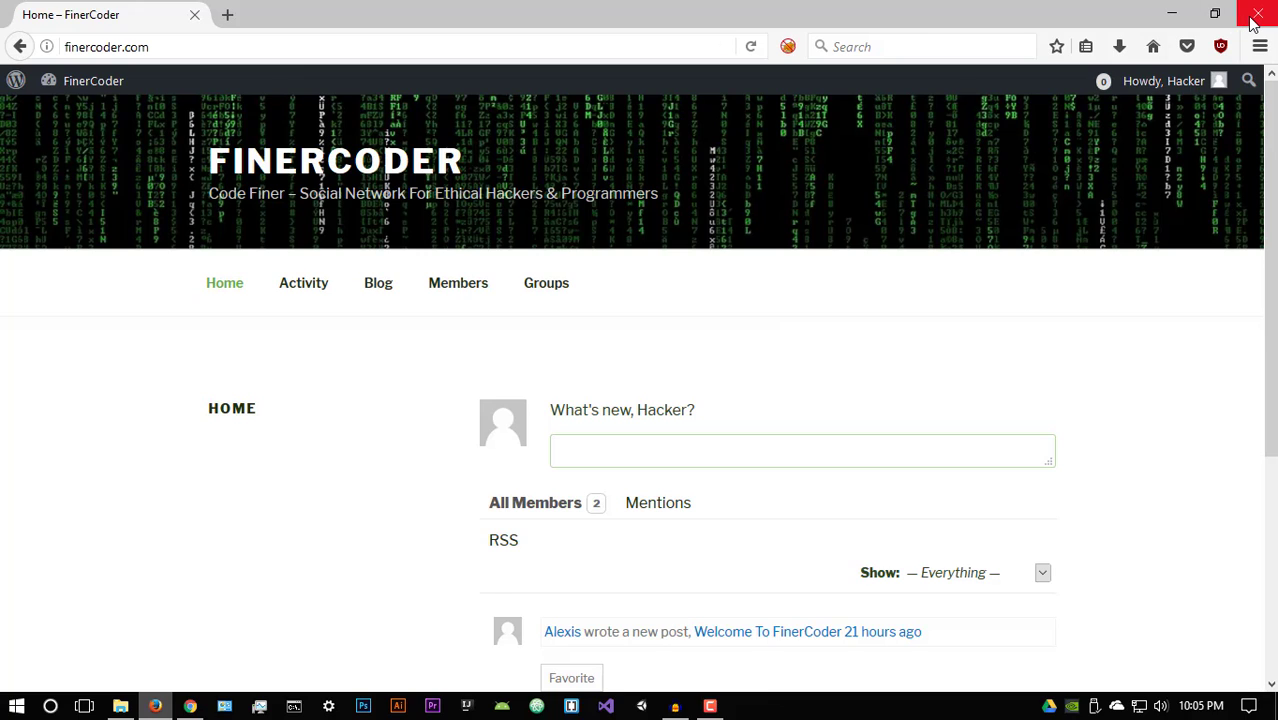
click(1184, 14)
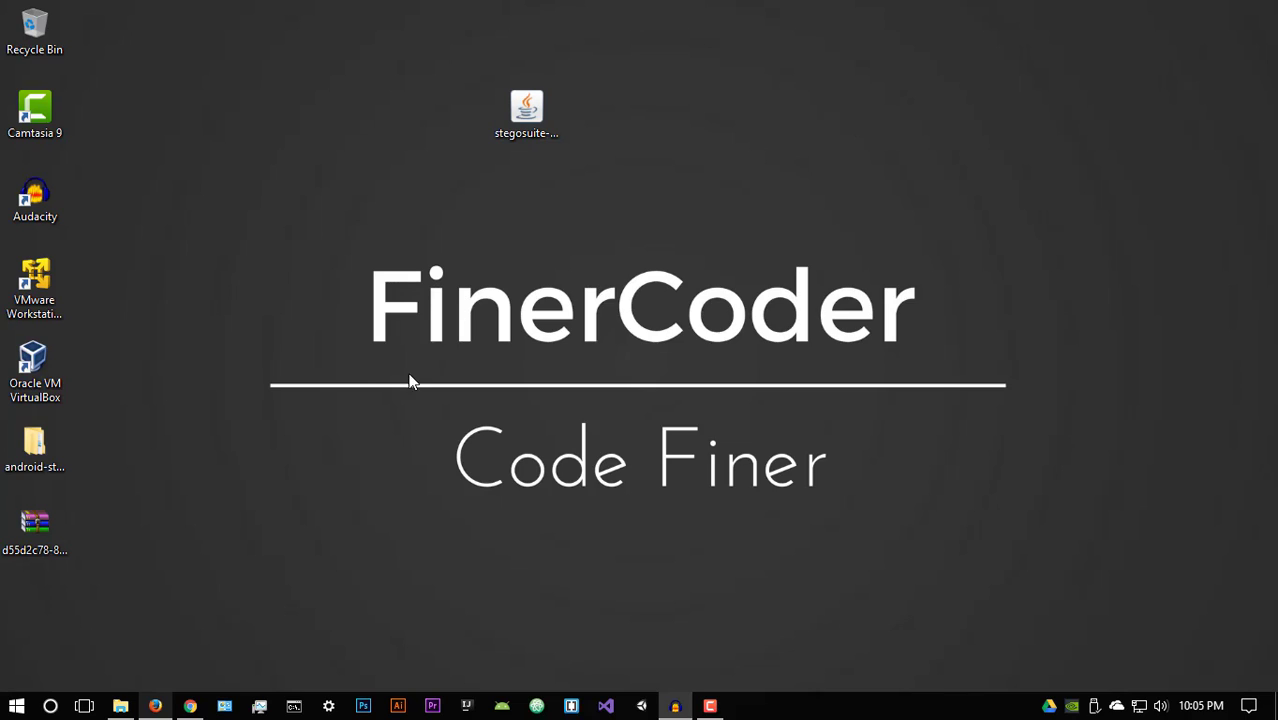
Step: Restore the minimized Firefox window showing the FinerCoder home page from the taskbar
click(157, 706)
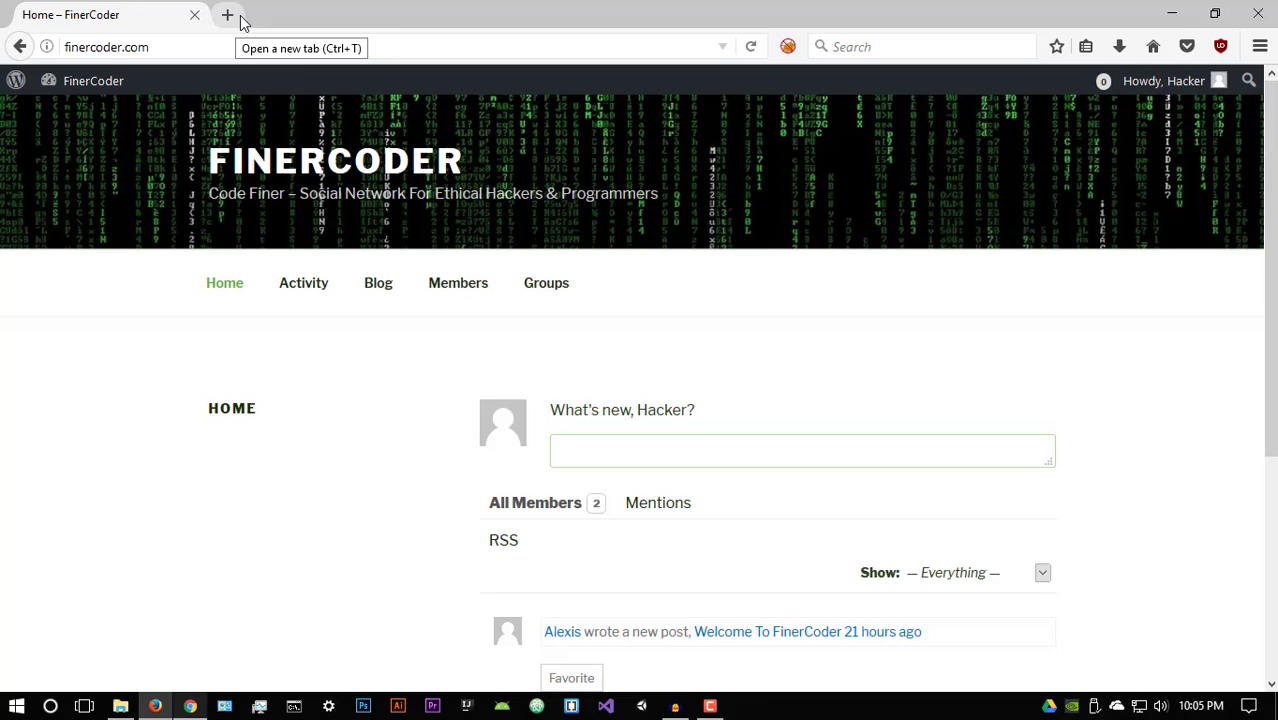
Step: Google 'stegosuite' in a new tab and open stegosuite.org from the results
click(240, 20)
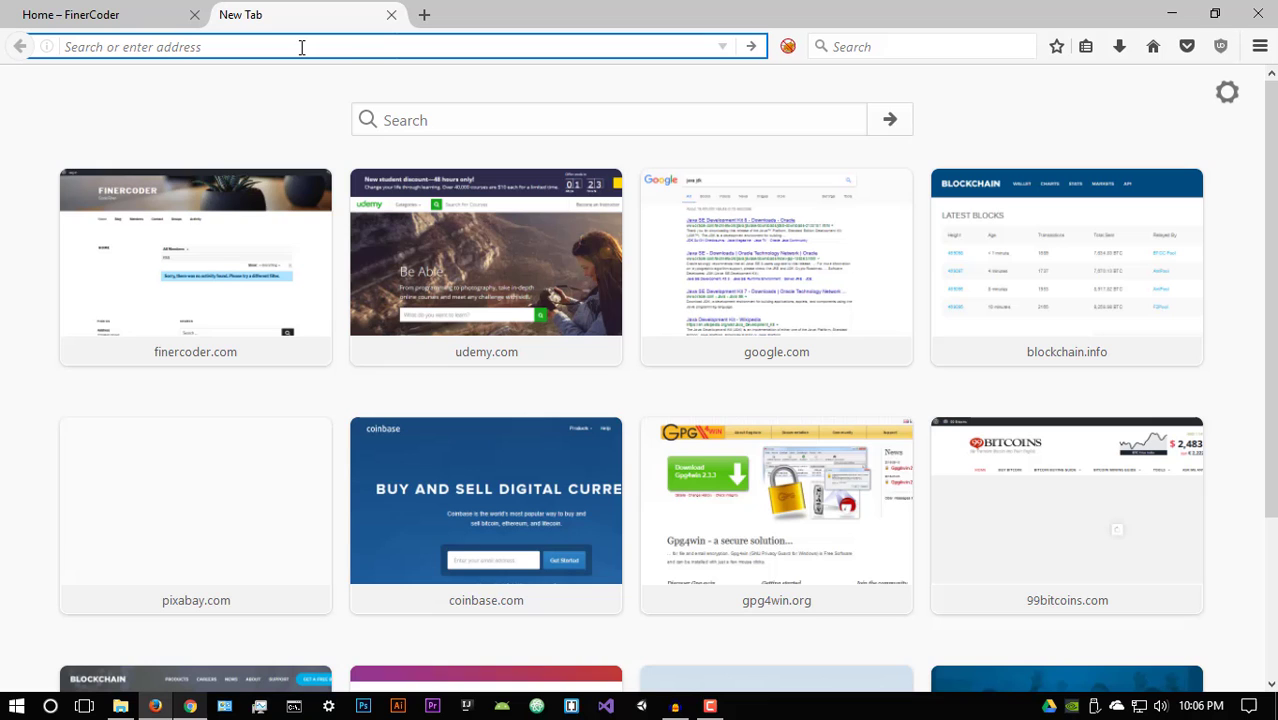
text(s)
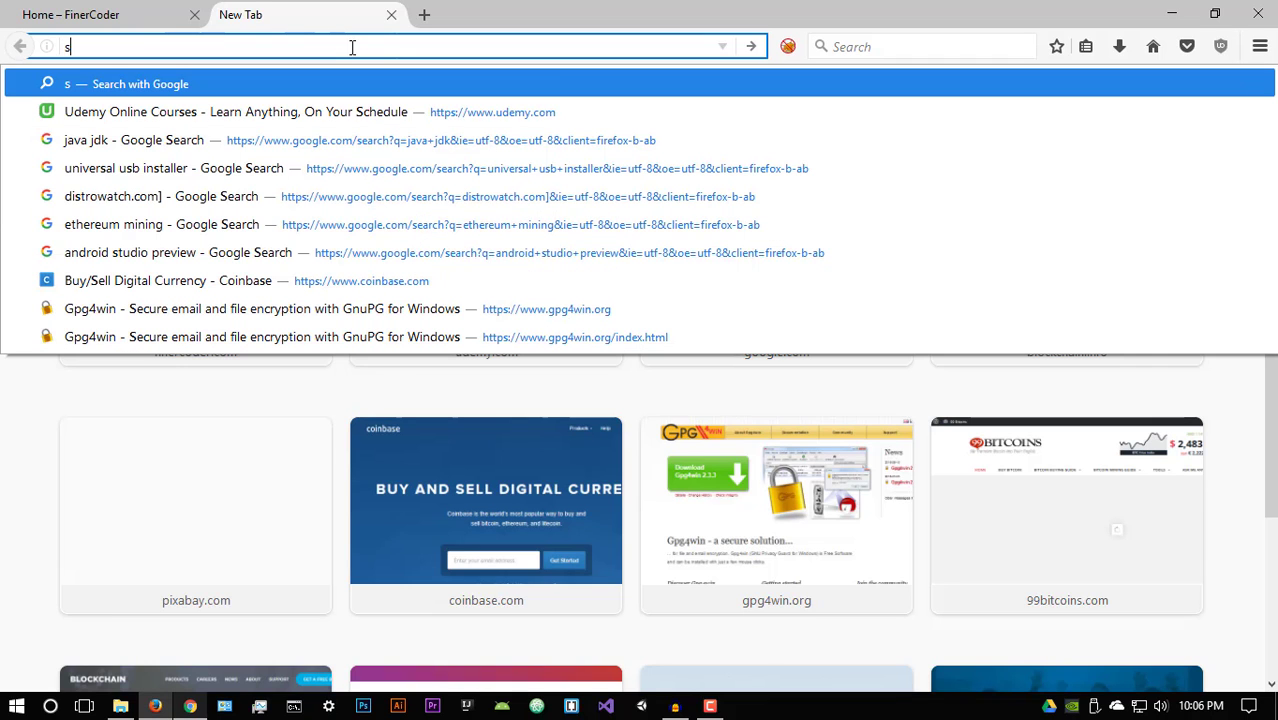
text(teg)
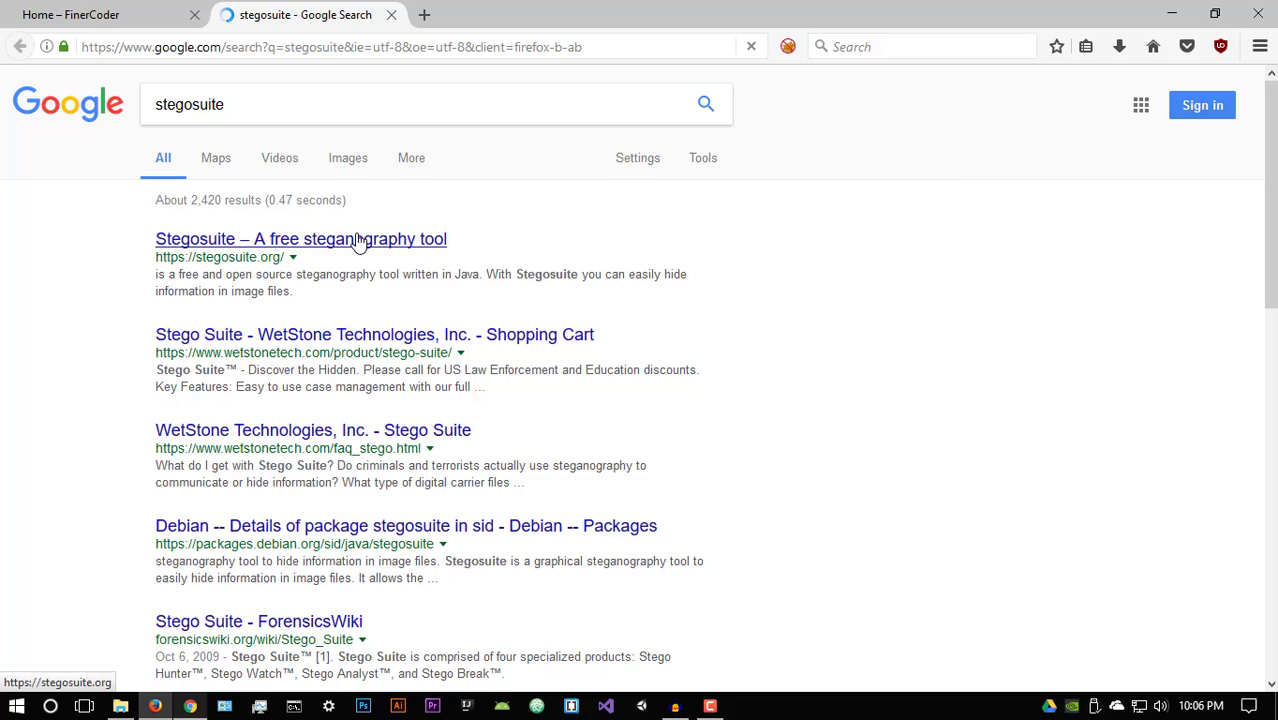
click(247, 248)
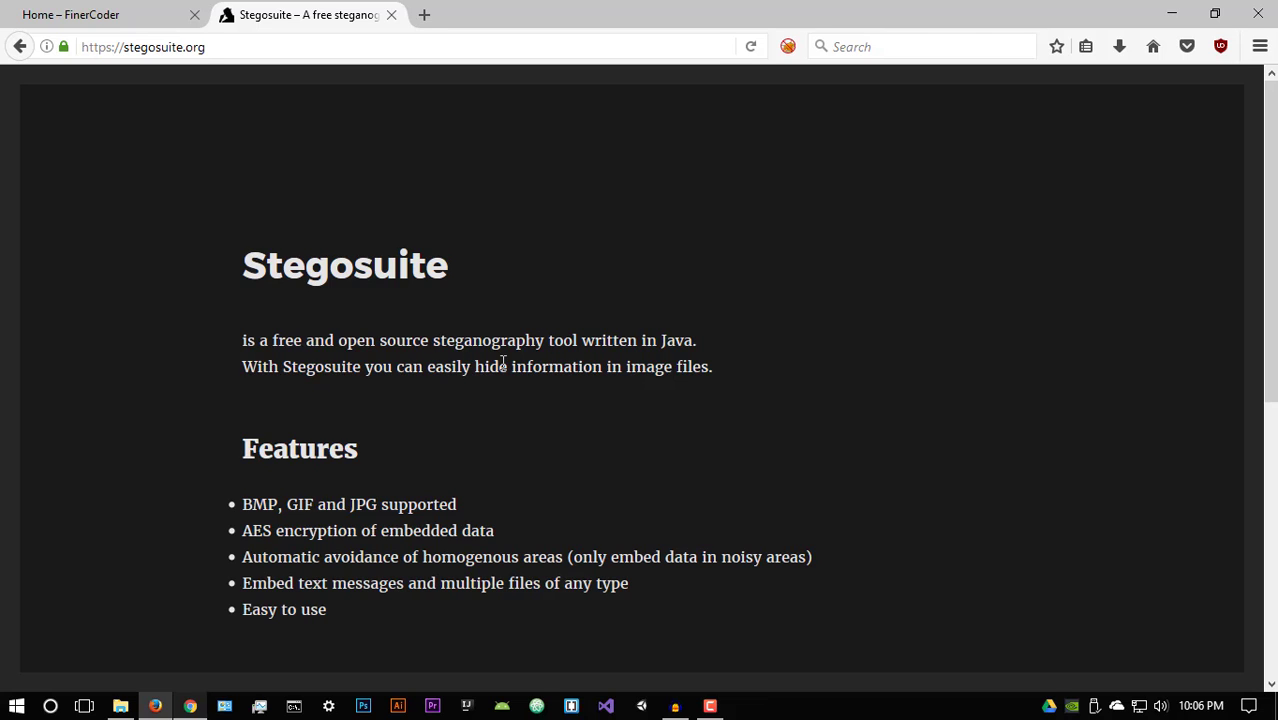
Step: Scroll stegosuite.org down to its Download section with Debian, Linux and Windows builds
scroll(266, 401, down, 3)
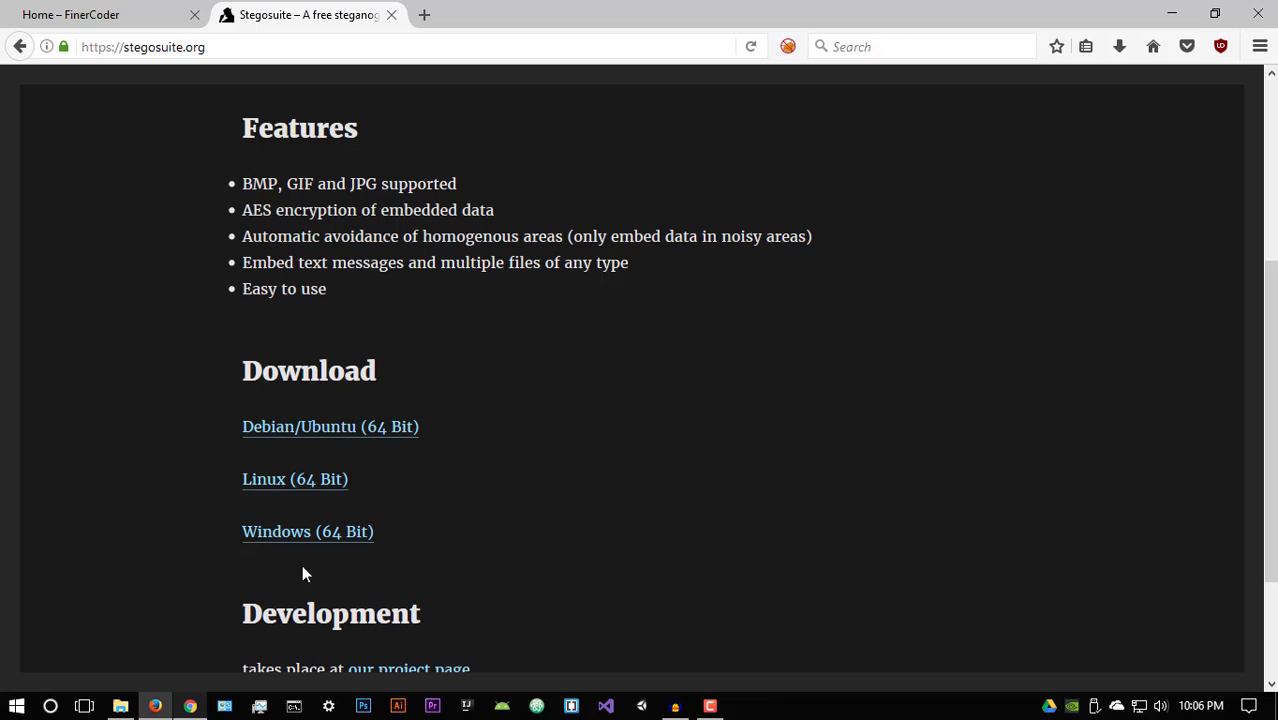
scroll(401, 530, down, 1)
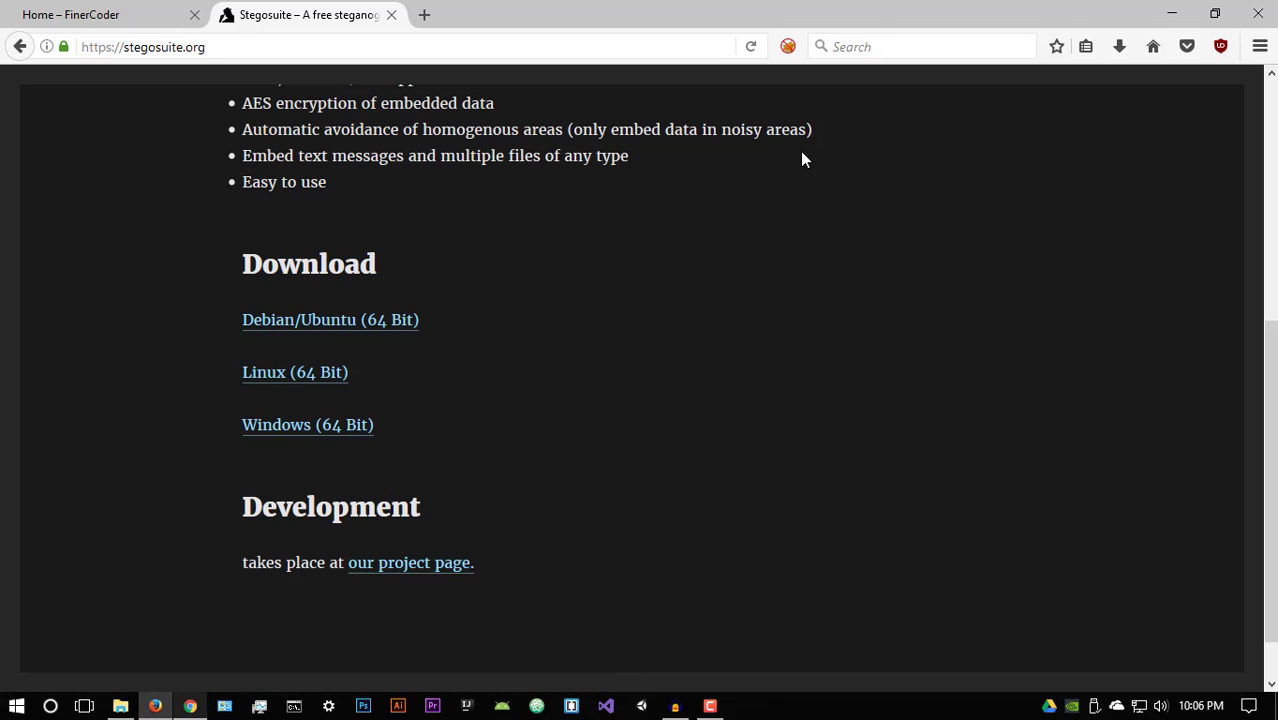
Step: Move the stegosuite jar on the desktop, launch StegoSuite, and reposition its window
click(1172, 14)
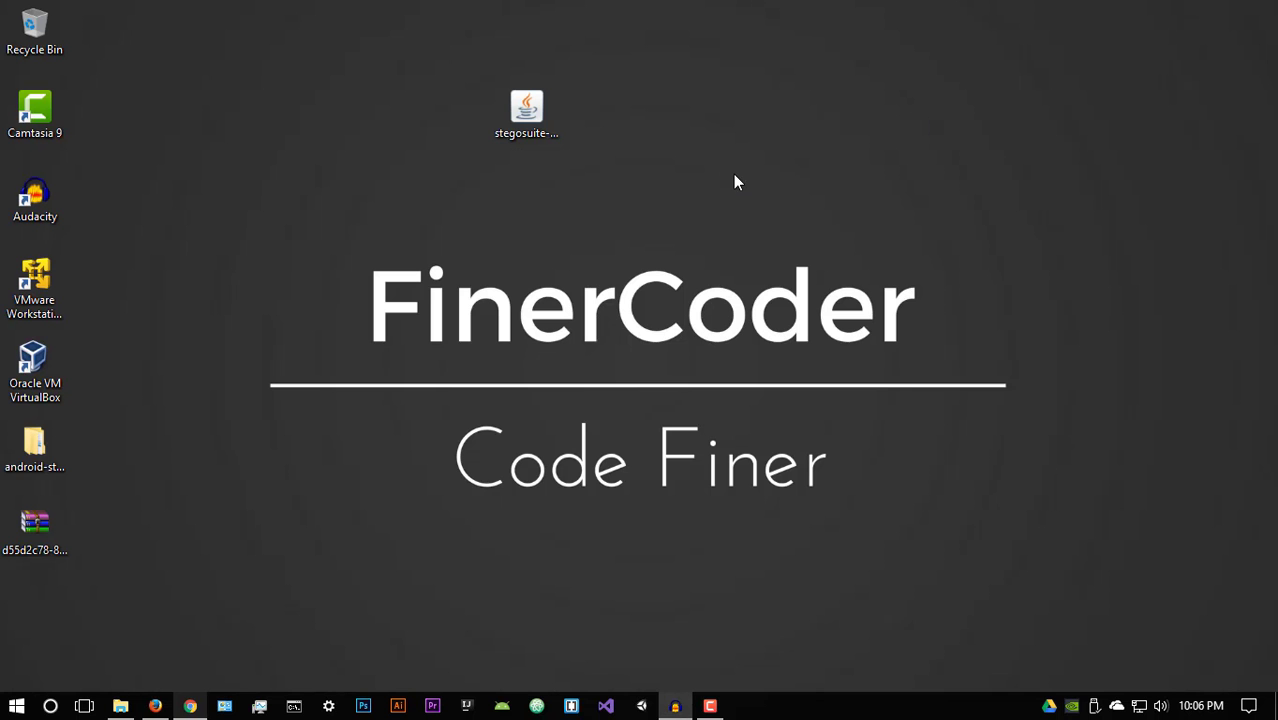
drag(540, 128, 629, 143)
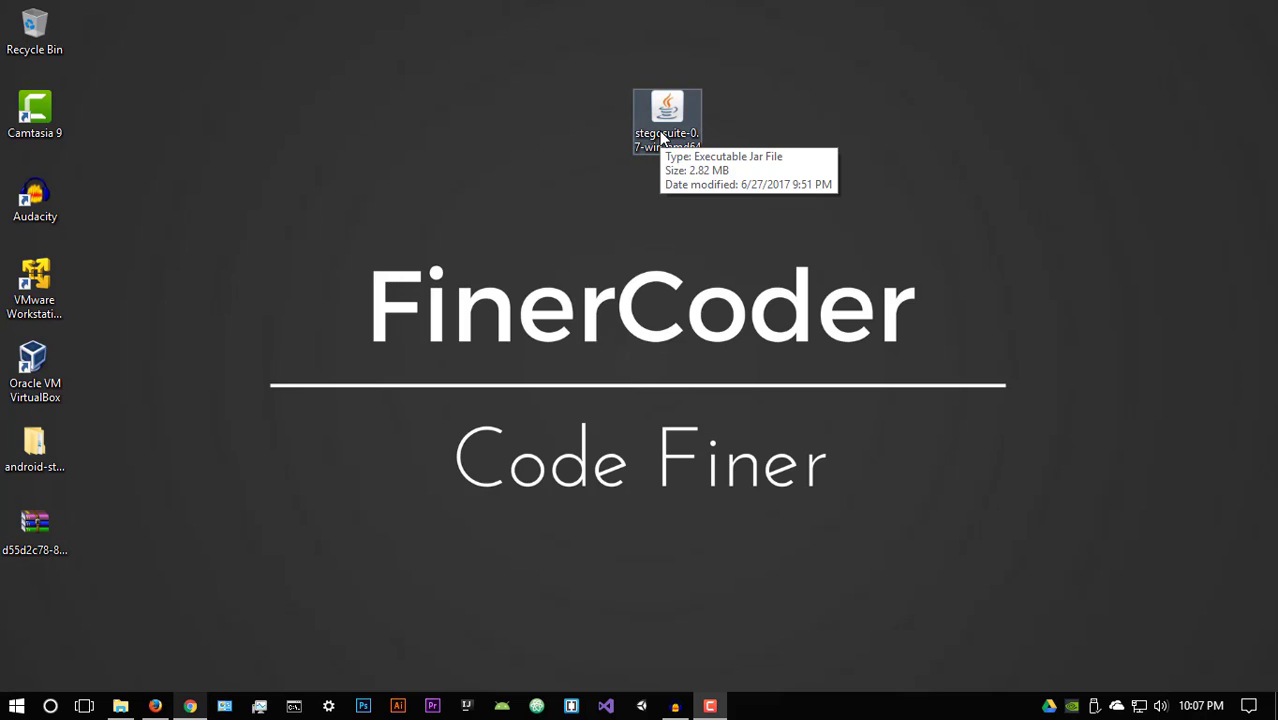
double_click(664, 110)
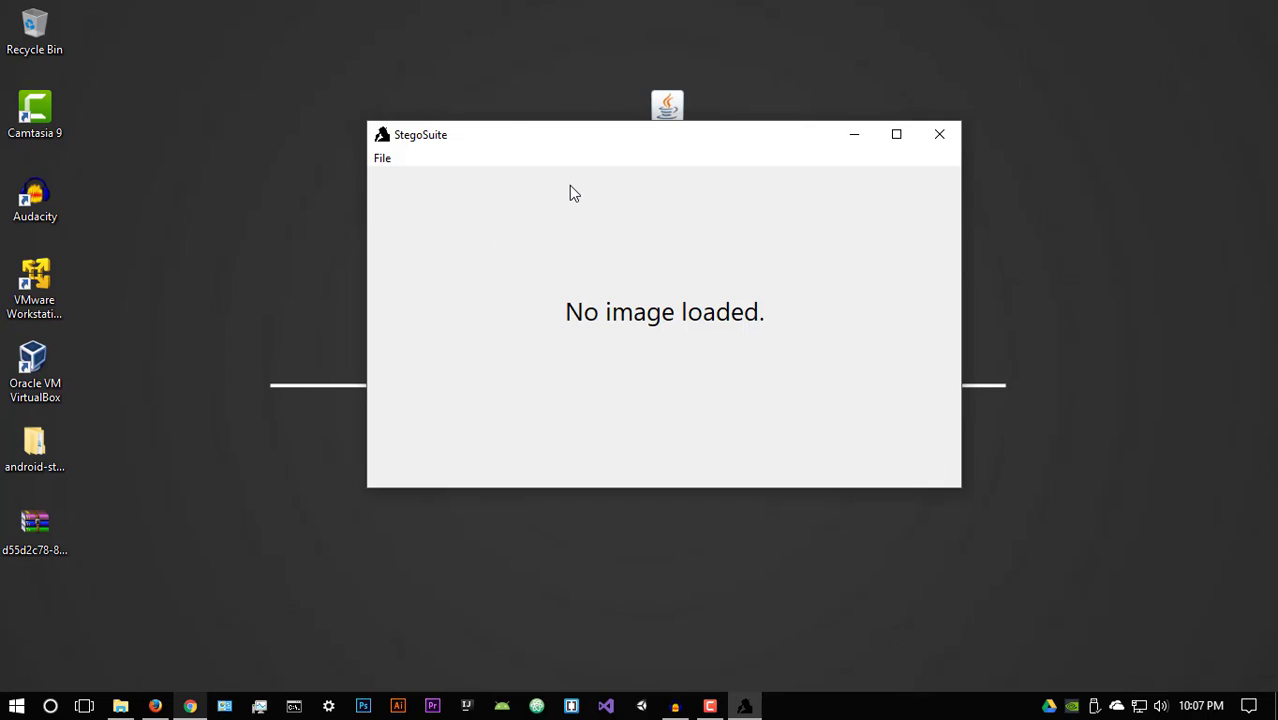
drag(476, 134, 520, 158)
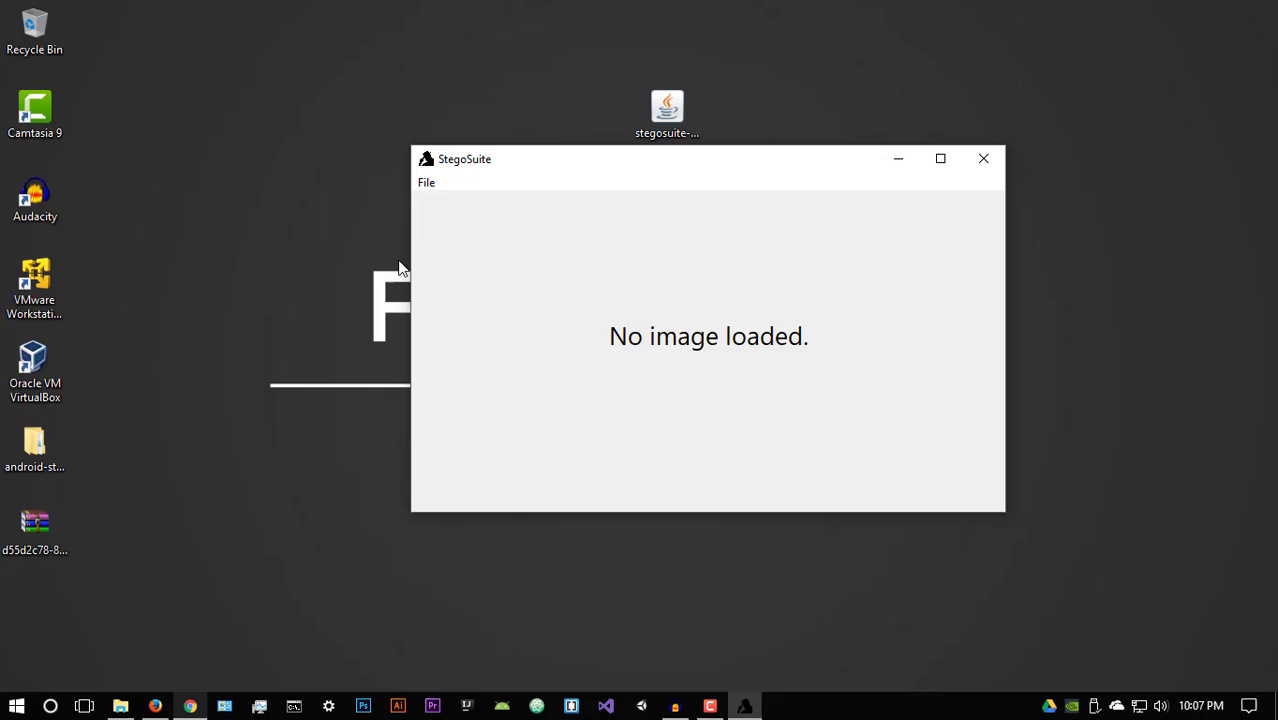
Step: Glance at StegoSuite's File menu, then open a blank third tab in Firefox
click(431, 190)
click(527, 337)
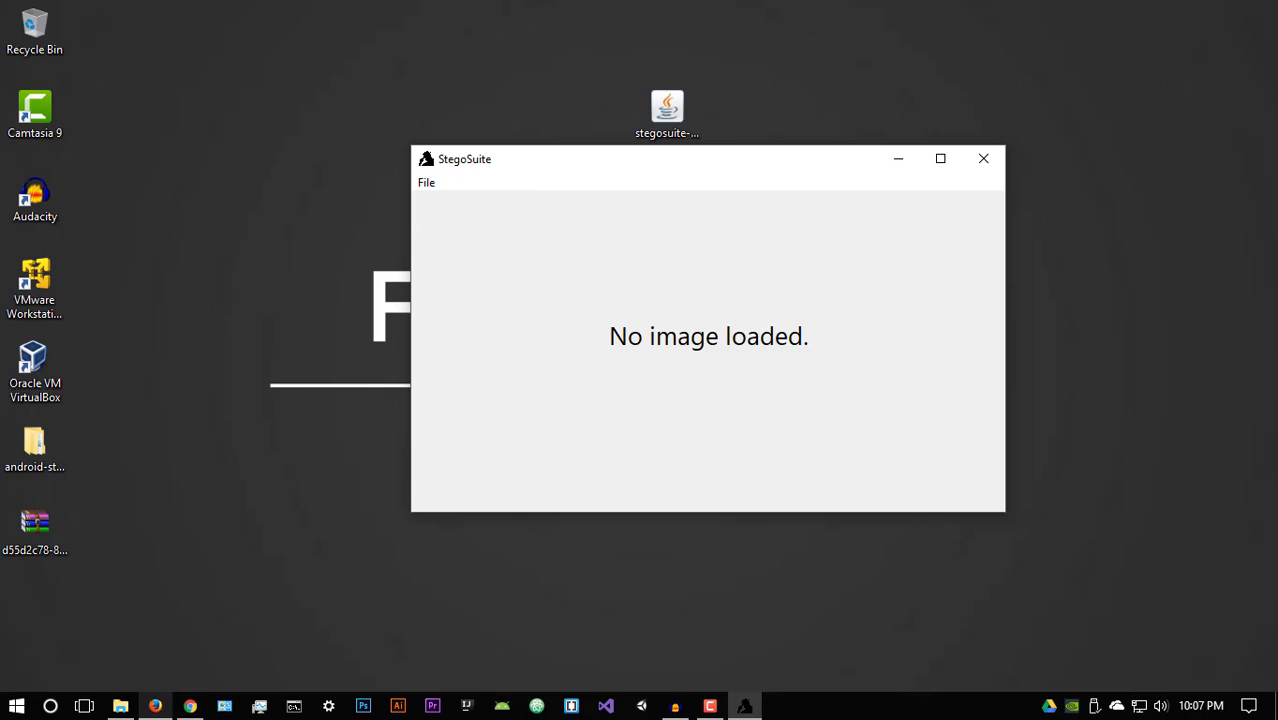
click(155, 706)
click(426, 15)
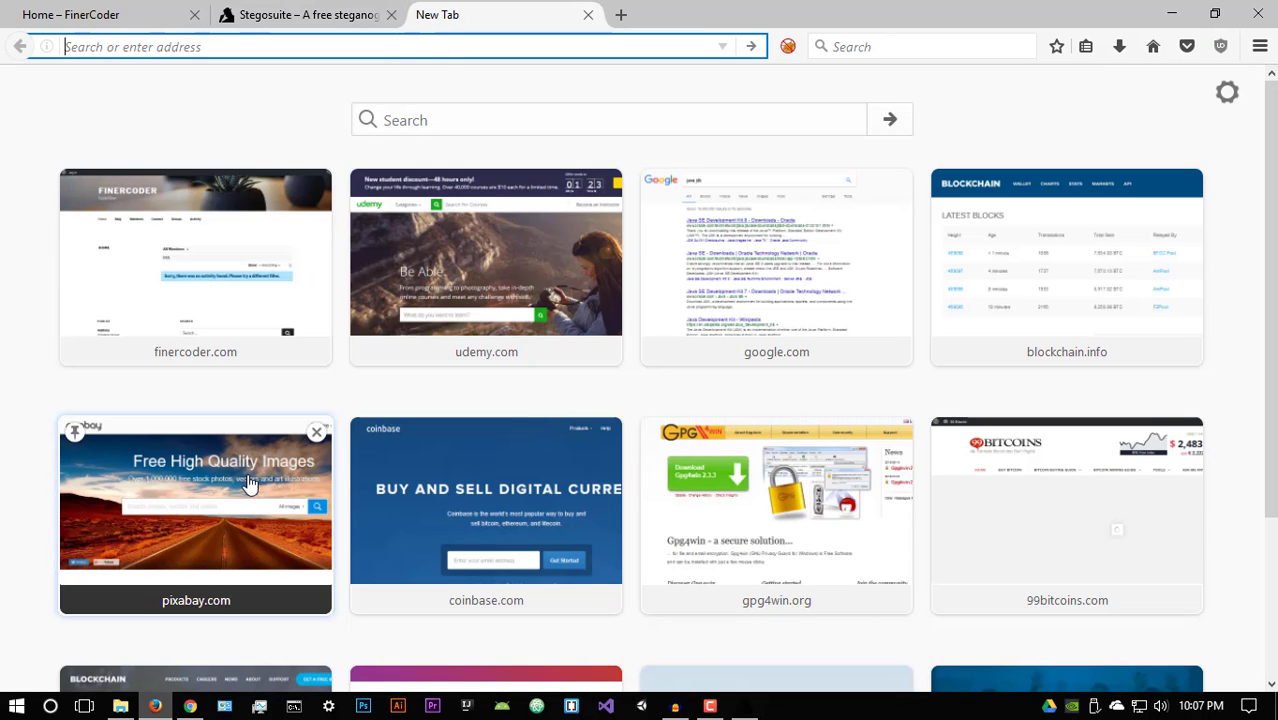
Step: Go to pixabay.com from the new tab's site tiles
click(285, 450)
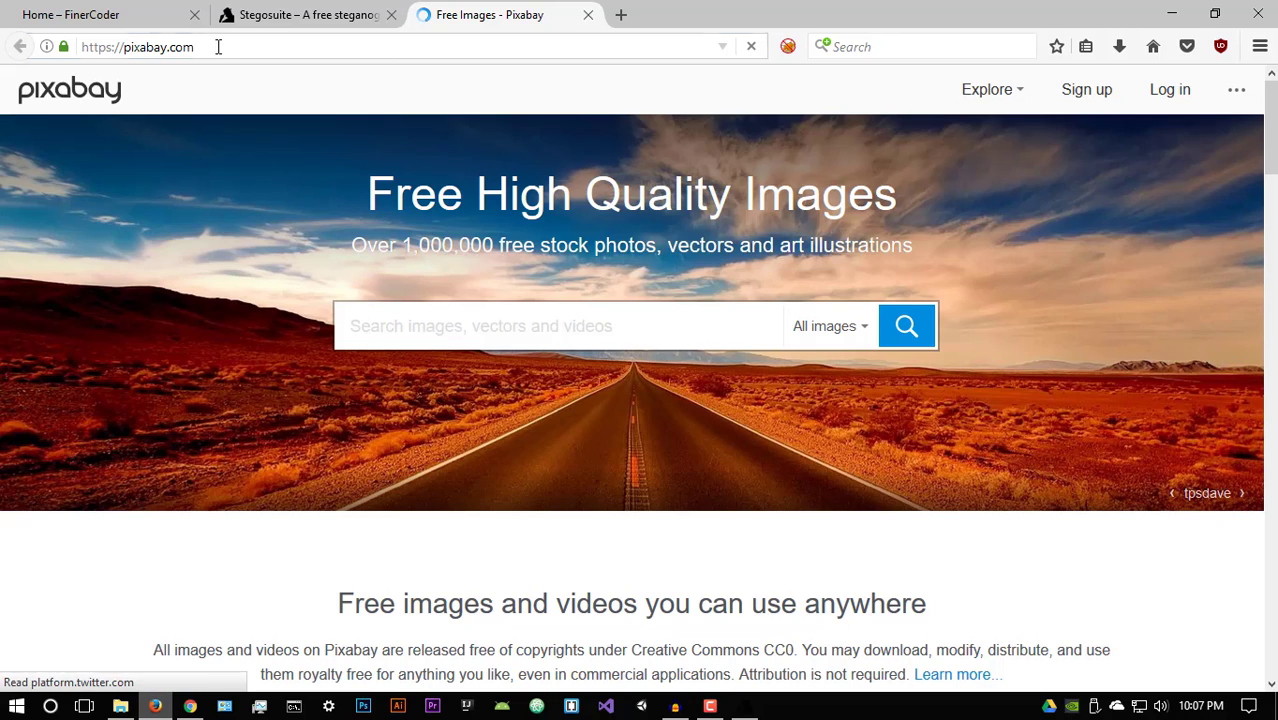
drag(217, 46, 83, 47)
click(220, 48)
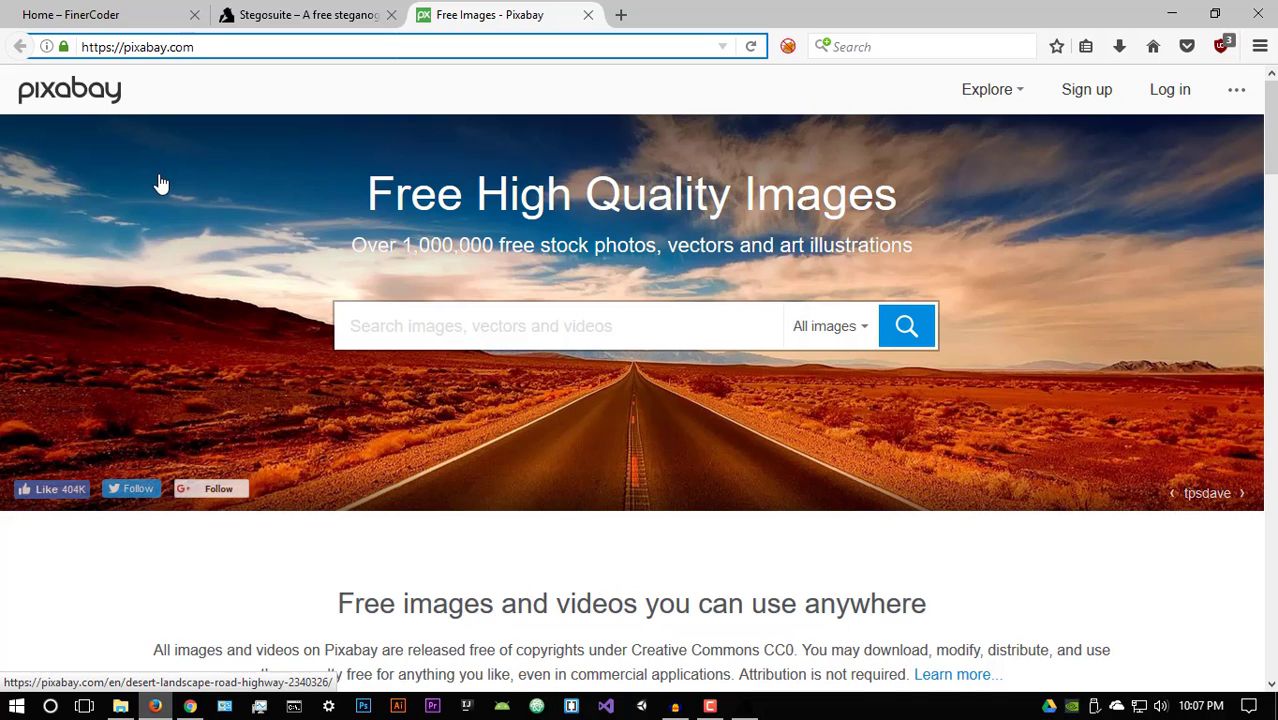
Step: Find the hummingbird photo in the image grid and show its Free Download sizes
scroll(231, 329, down, 2)
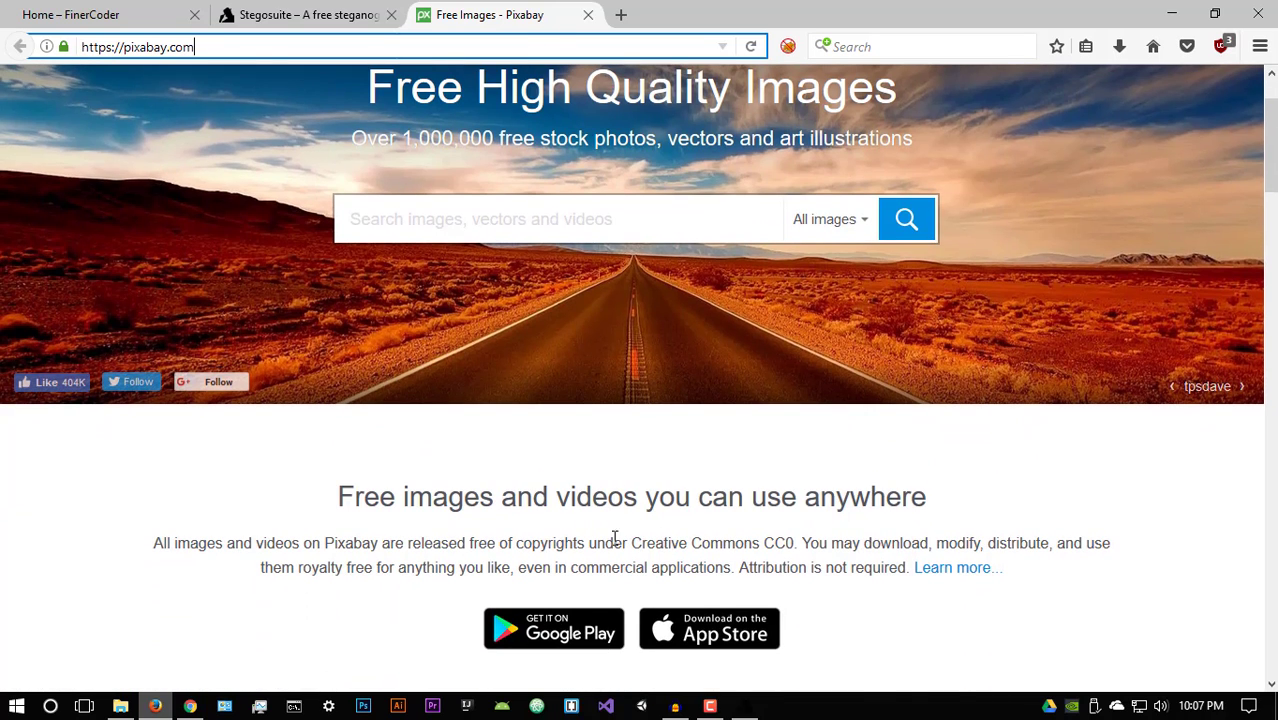
scroll(762, 540, down, 2)
scroll(757, 537, down, 5)
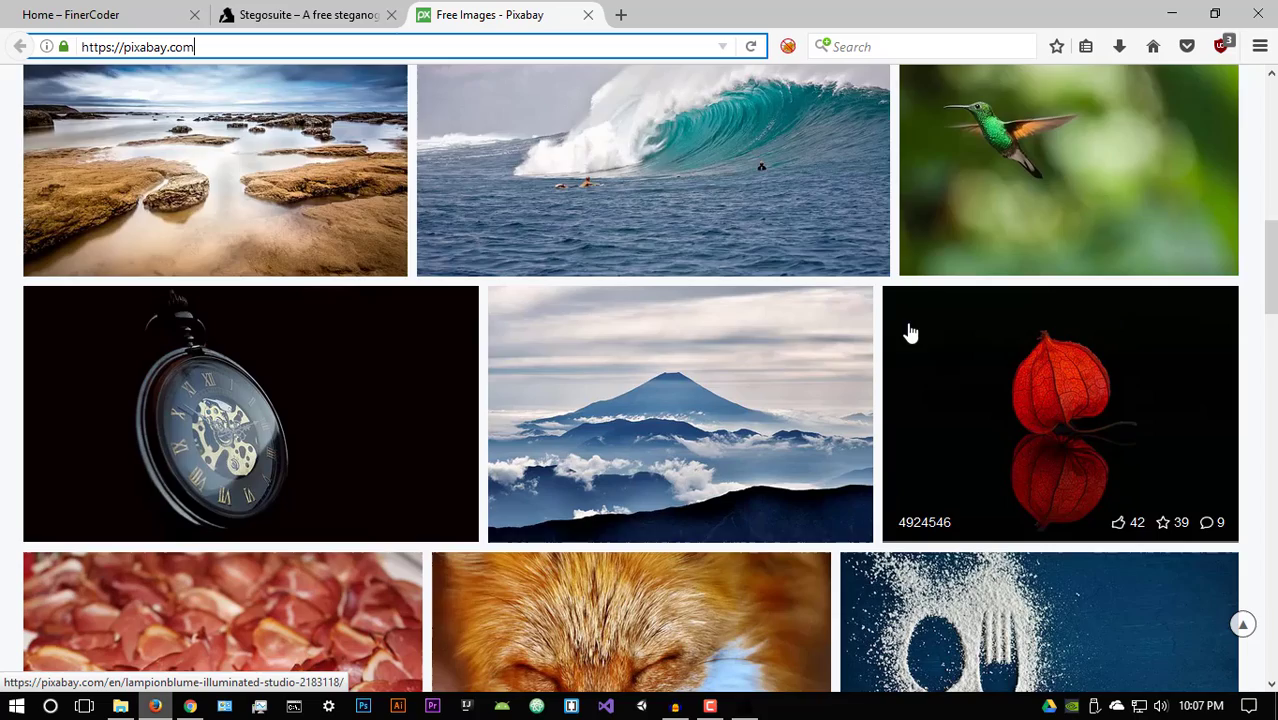
scroll(905, 335, down, 3)
scroll(813, 379, up, 5)
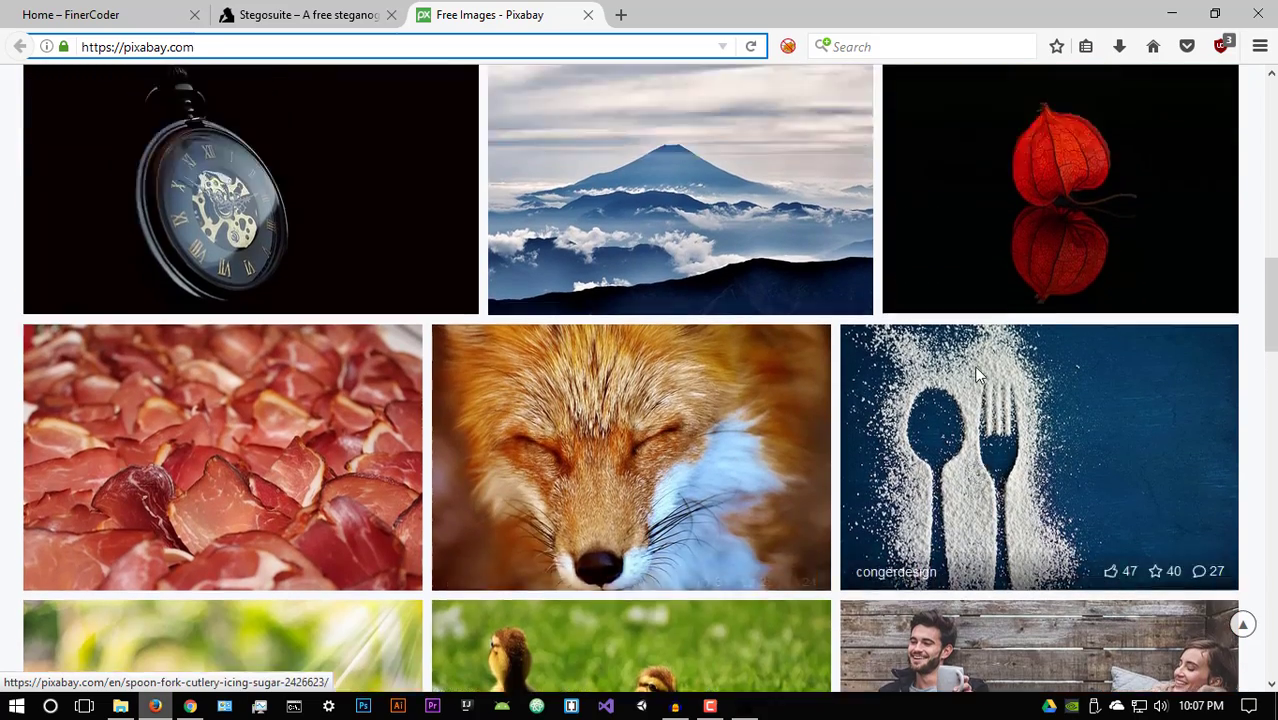
click(1003, 395)
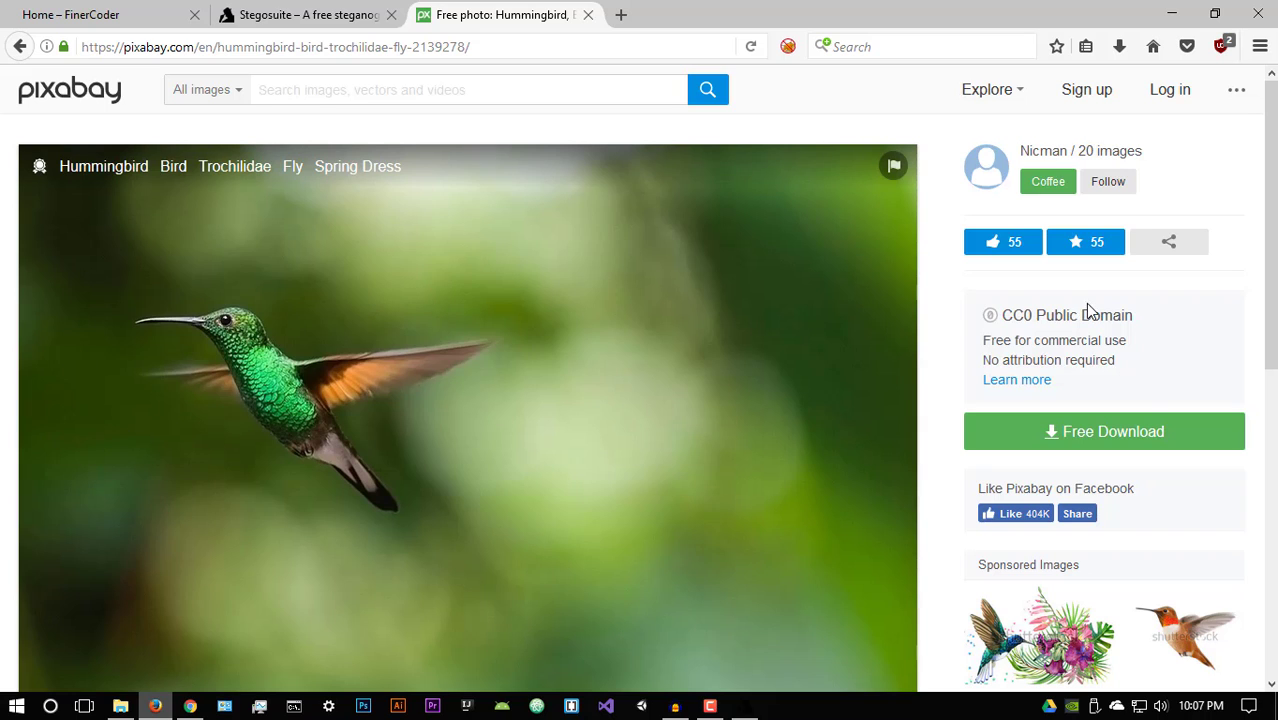
click(1098, 431)
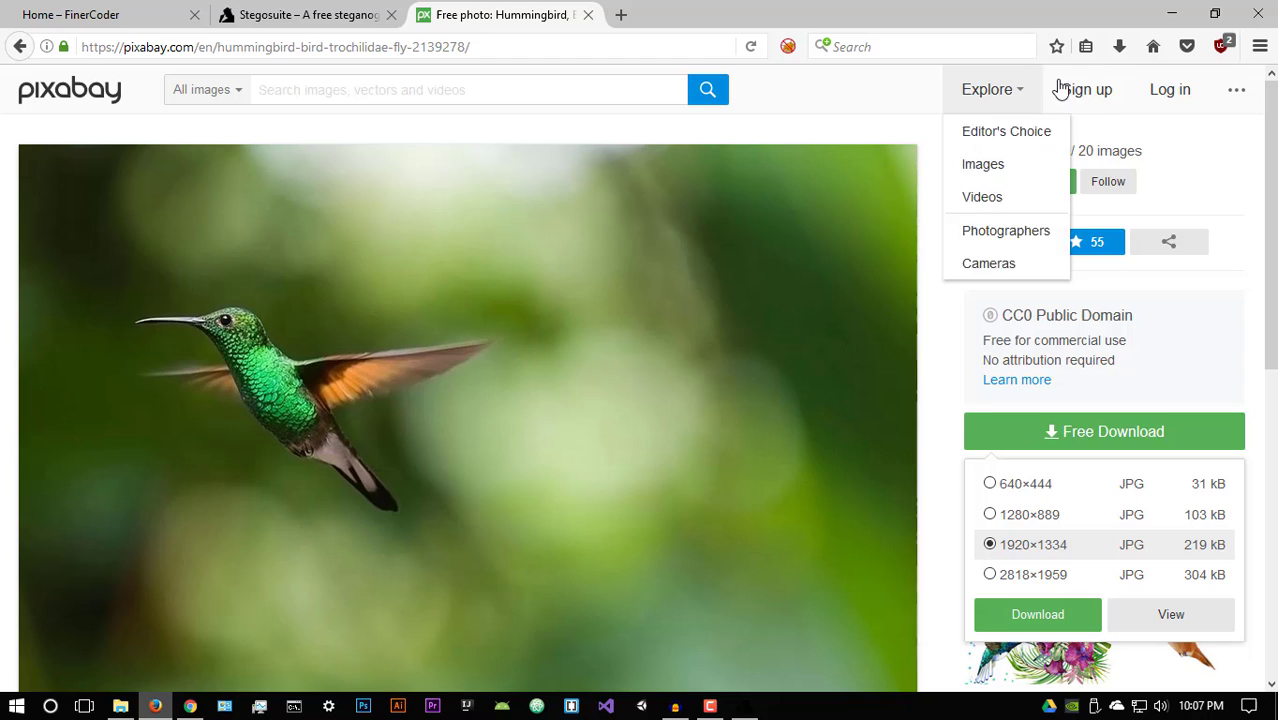
Step: Open hummingbird-2139278_1280 from Downloads in StegoSuite, showing 4.6 KB capacity
click(1170, 13)
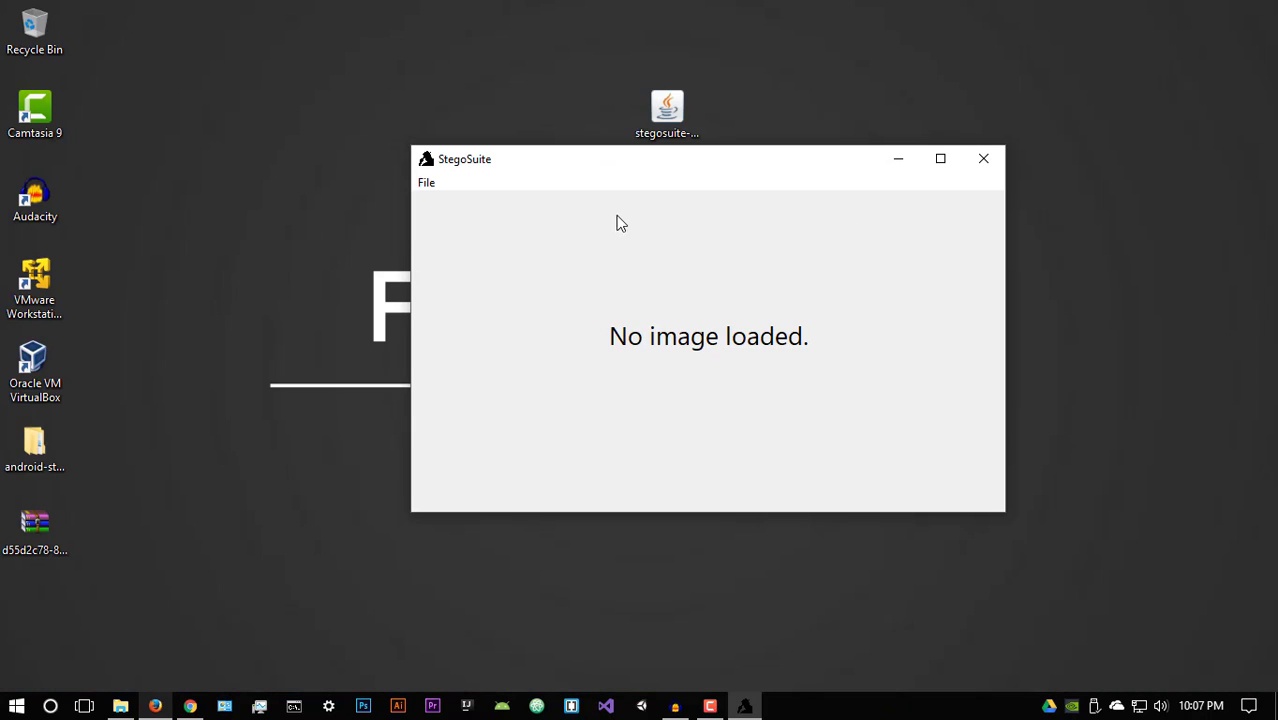
click(428, 184)
click(445, 203)
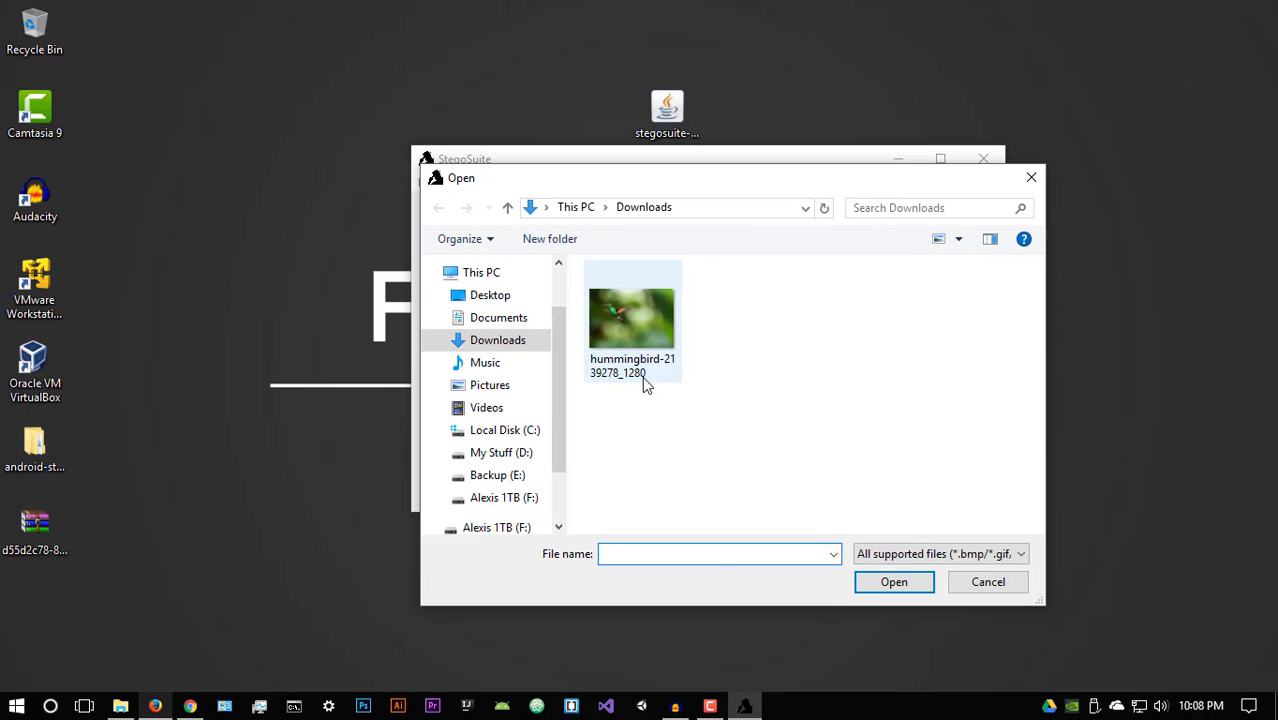
click(644, 378)
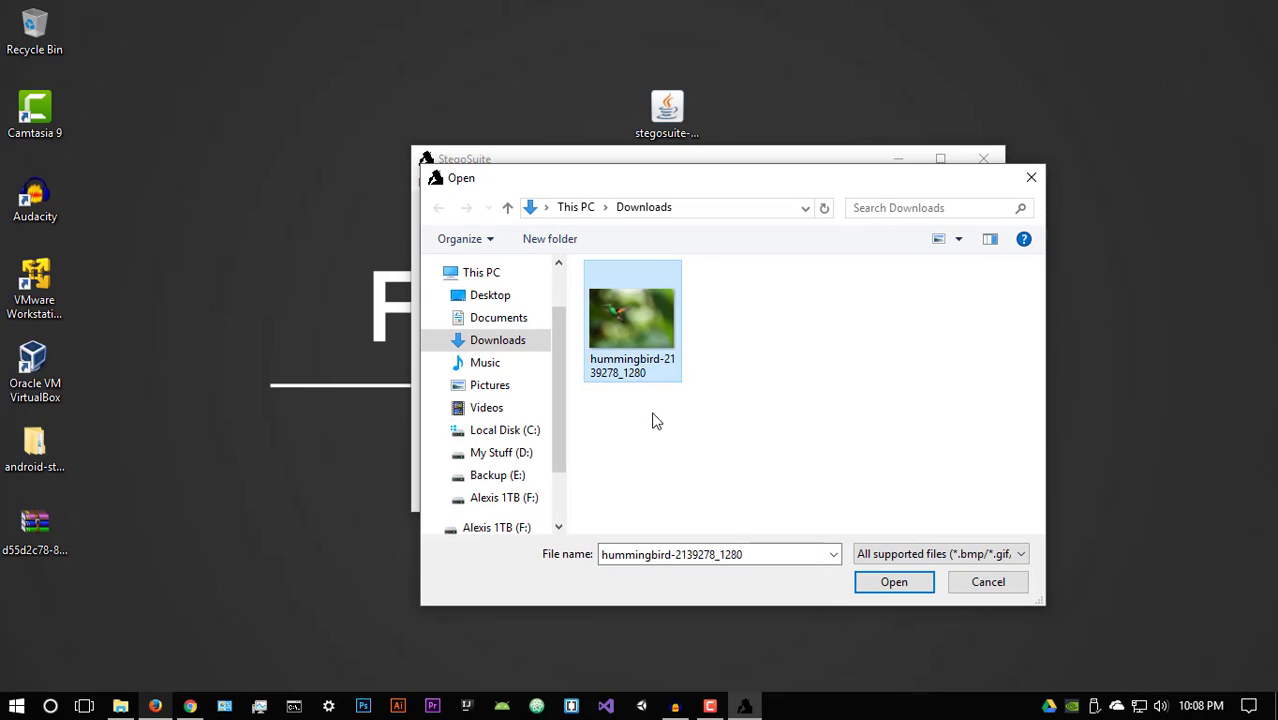
click(893, 583)
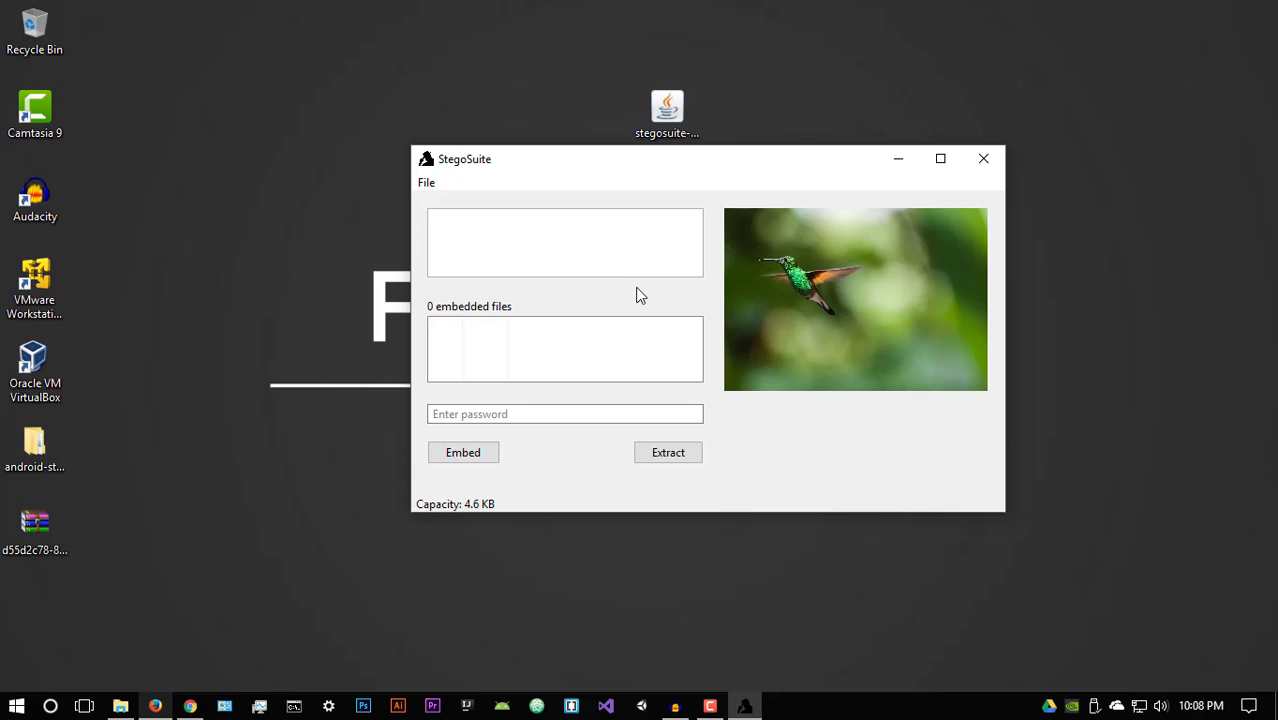
Step: Type the secret message 'Hello, the steam sunmmer sale is awesome'
click(634, 258)
text(Hello,)
text( Hi)
key(BackSpace)
key(BackSpace)
text(the steam sunmmer)
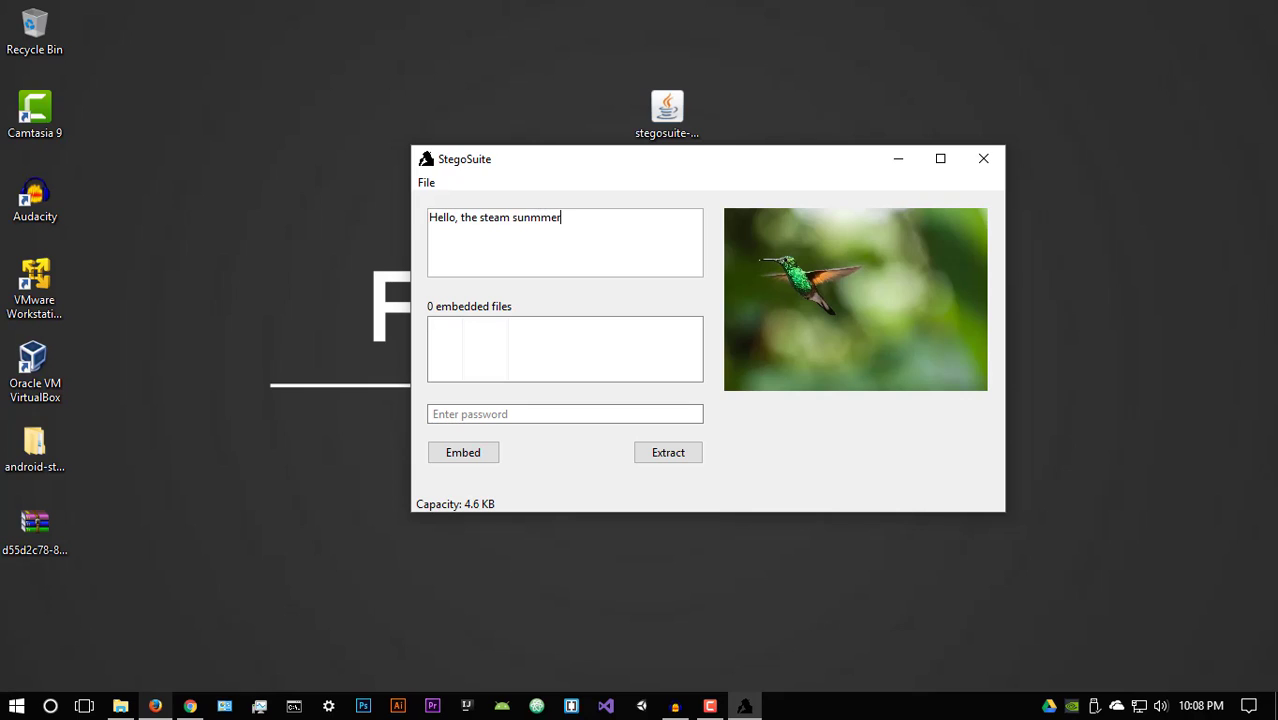
text( sale is awesome)
Step: Enter a password and embed, producing hummingbird-2139278_1280_embed.jpg
click(565, 417)
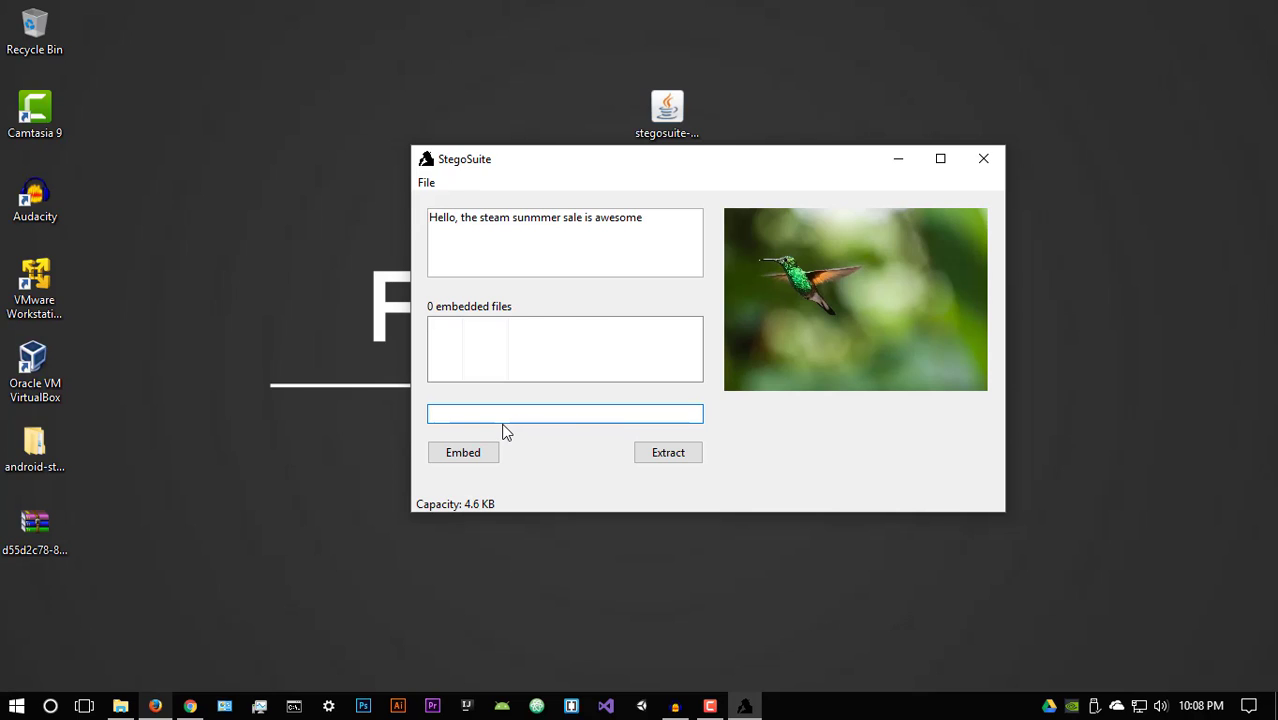
text(test)
click(487, 450)
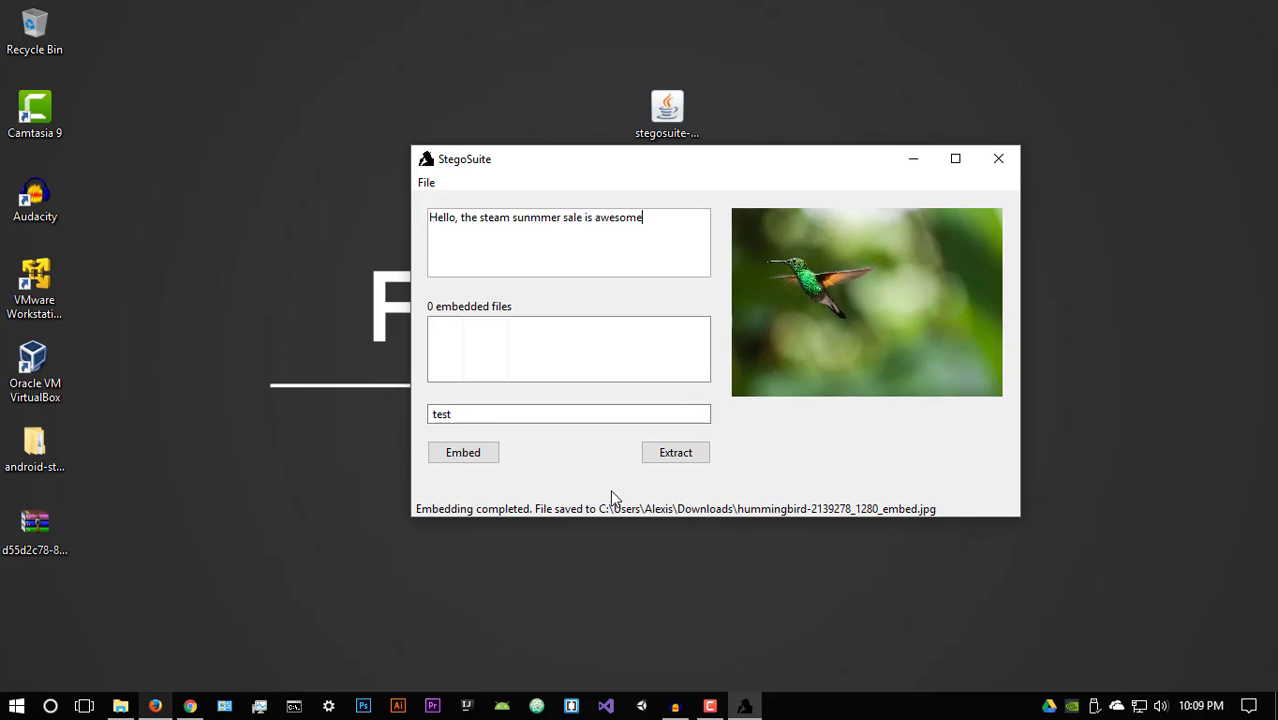
click(120, 706)
click(434, 314)
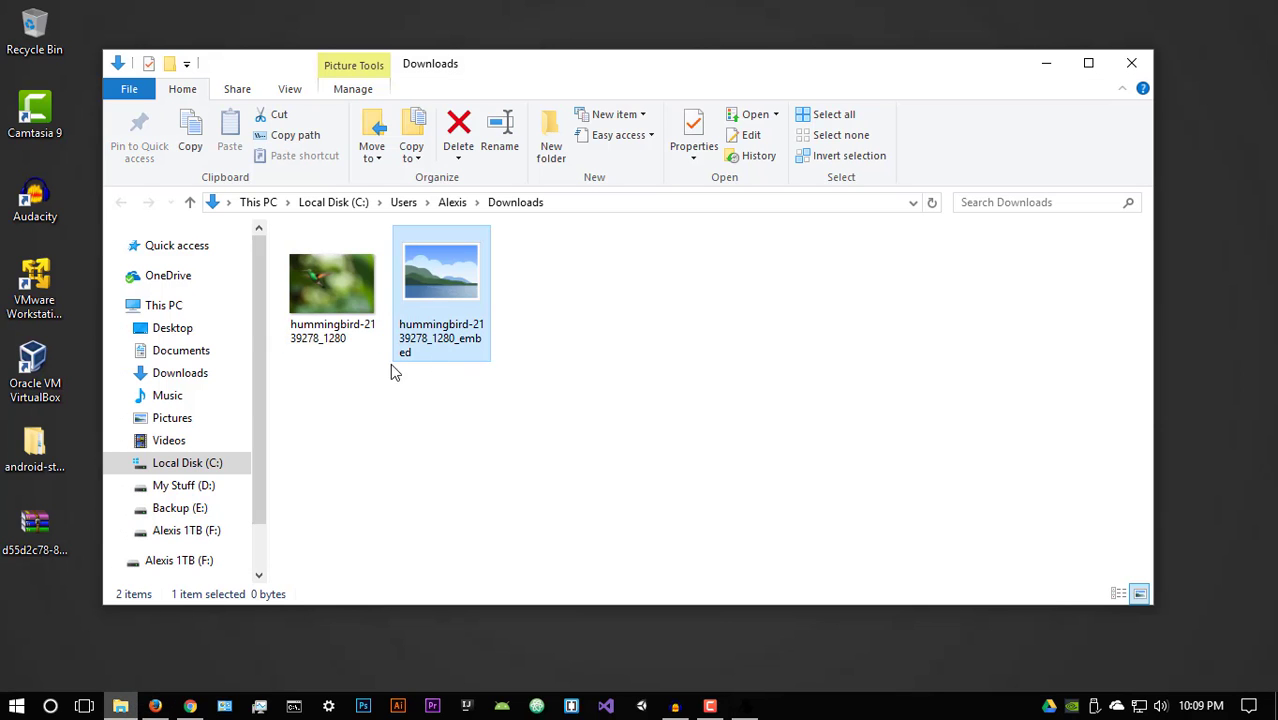
double_click(458, 317)
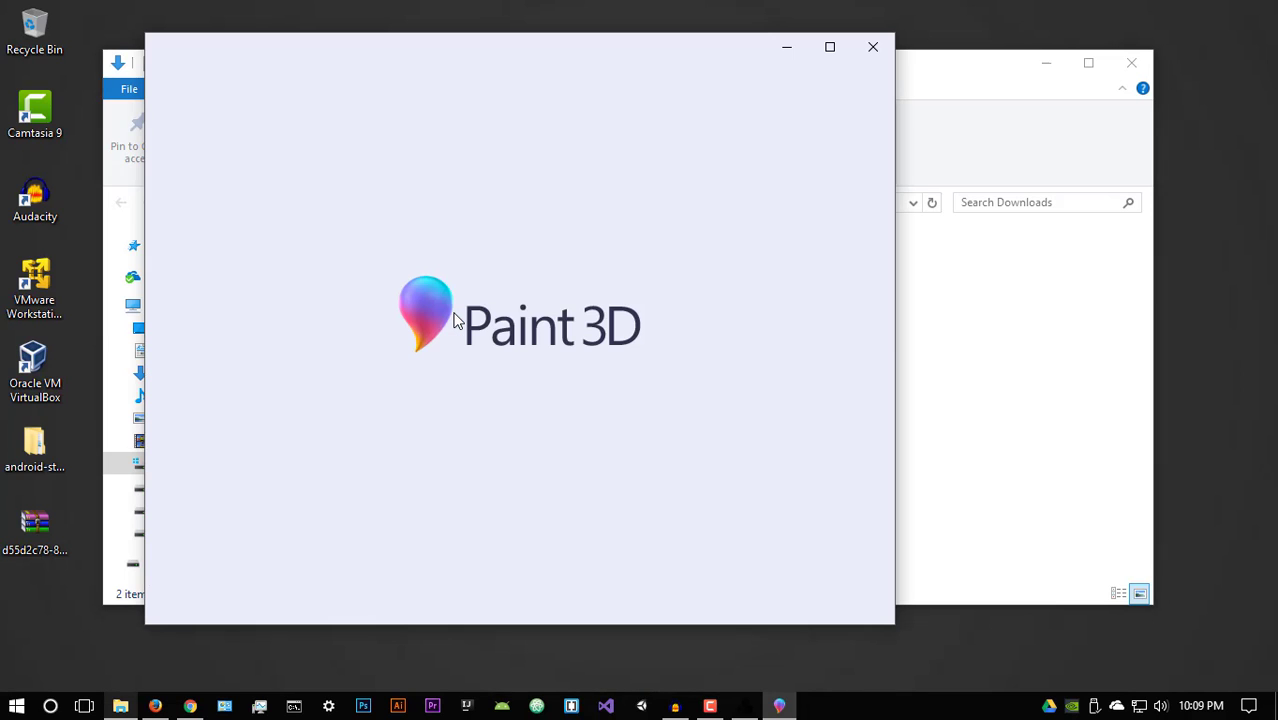
click(873, 47)
right_click(460, 318)
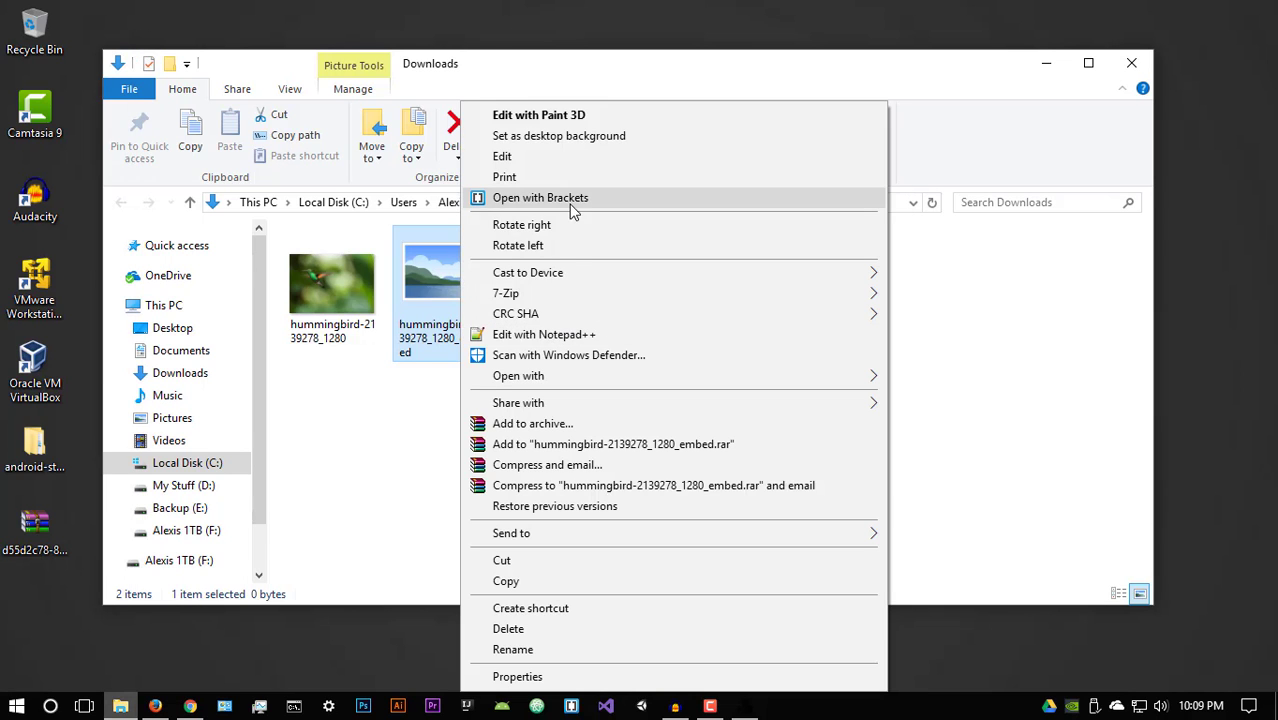
mouse_move(550, 384)
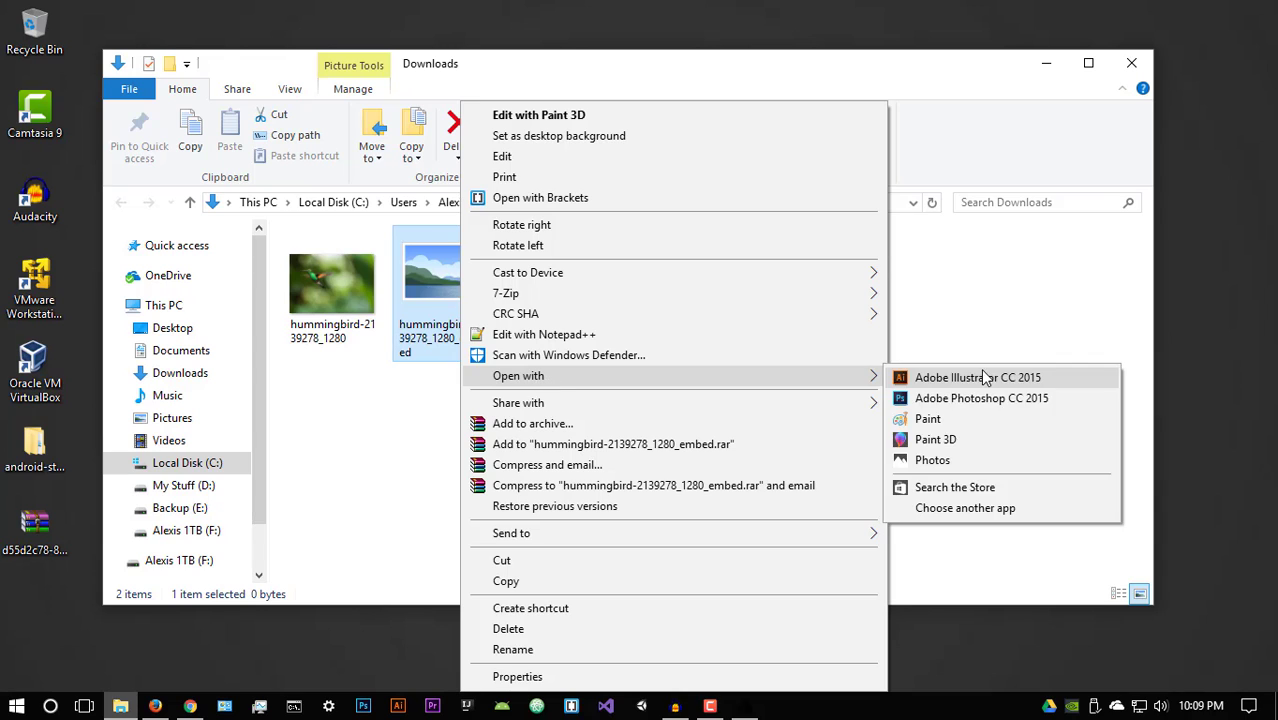
click(990, 460)
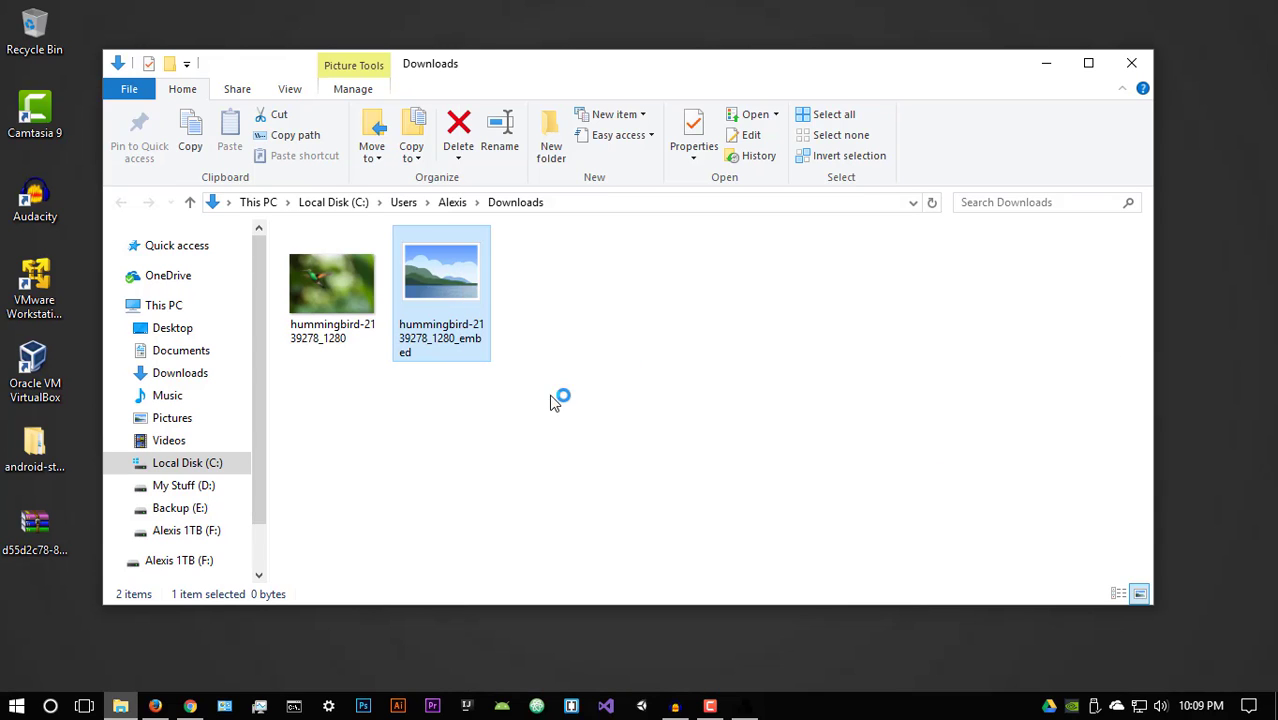
click(1040, 70)
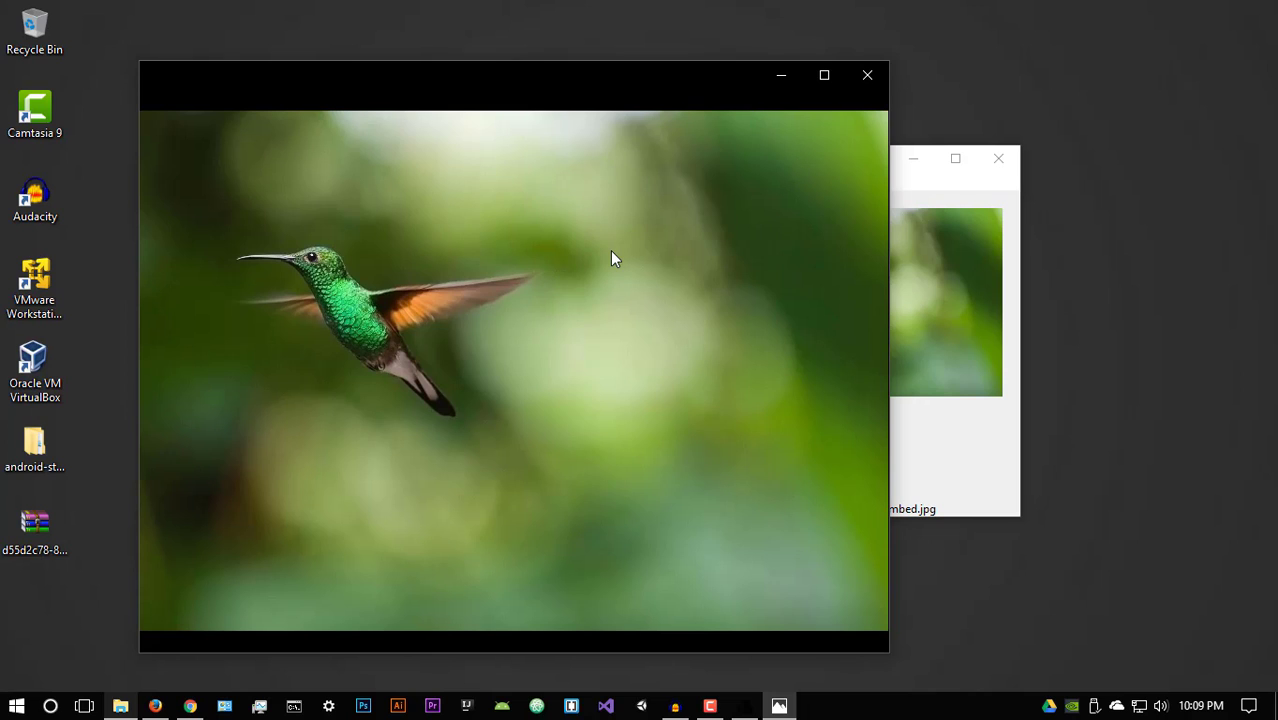
Step: Close the Photos viewer and start renaming the embedded image in Downloads
click(866, 72)
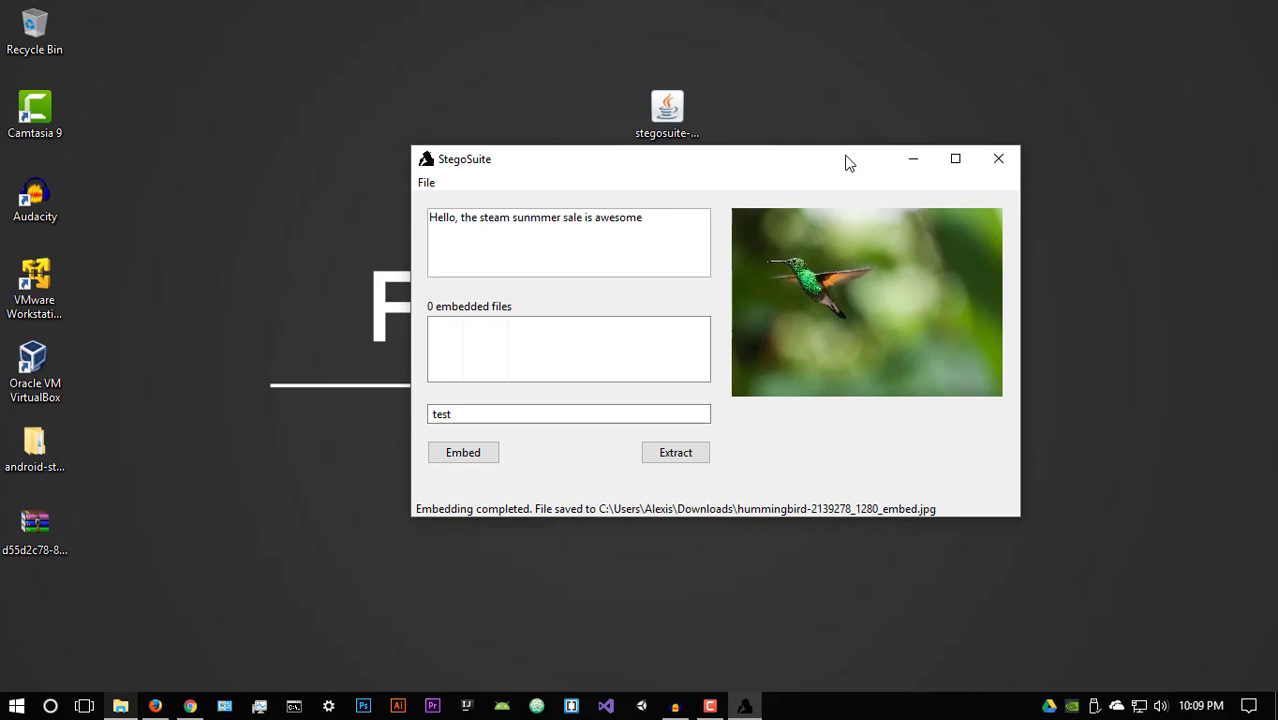
click(124, 705)
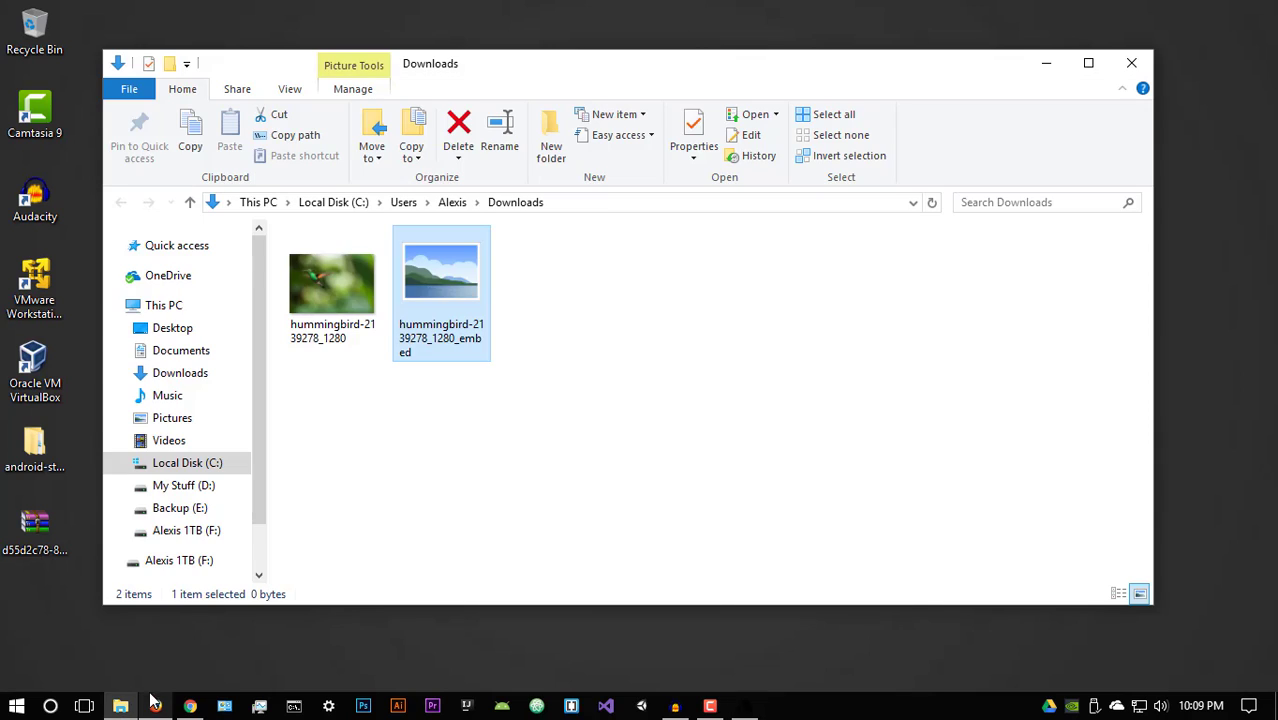
right_click(437, 330)
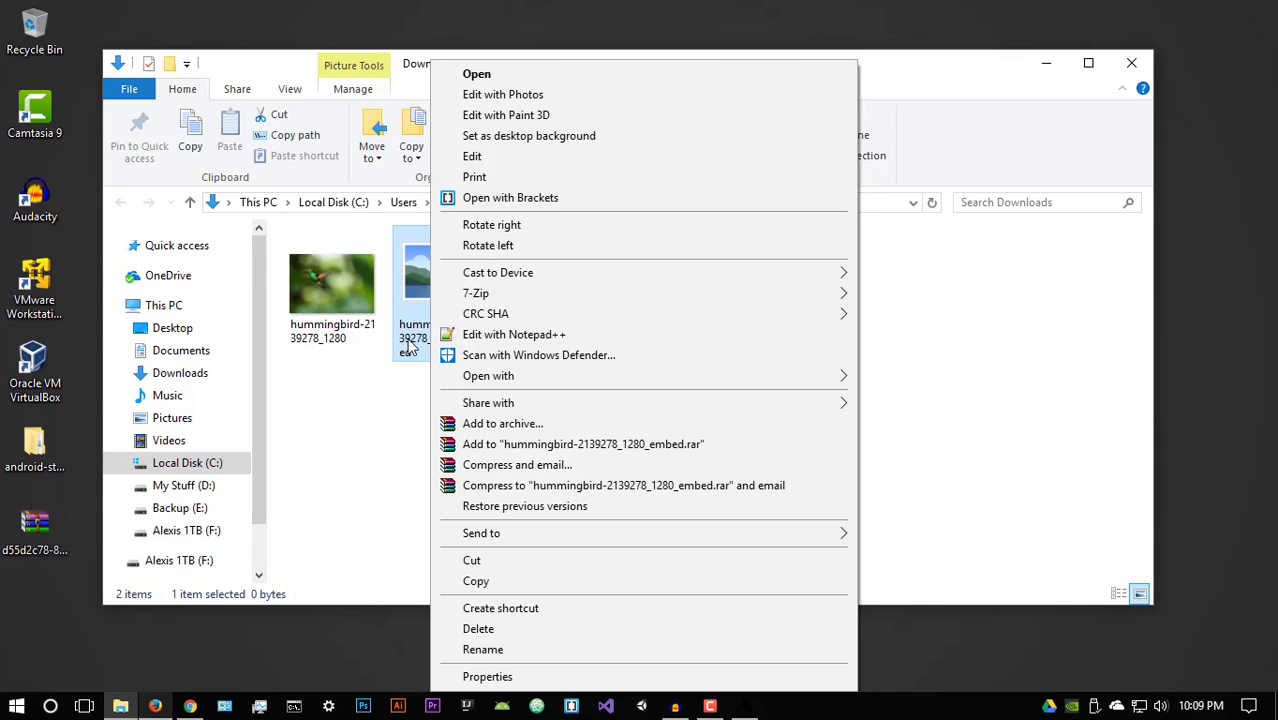
click(477, 651)
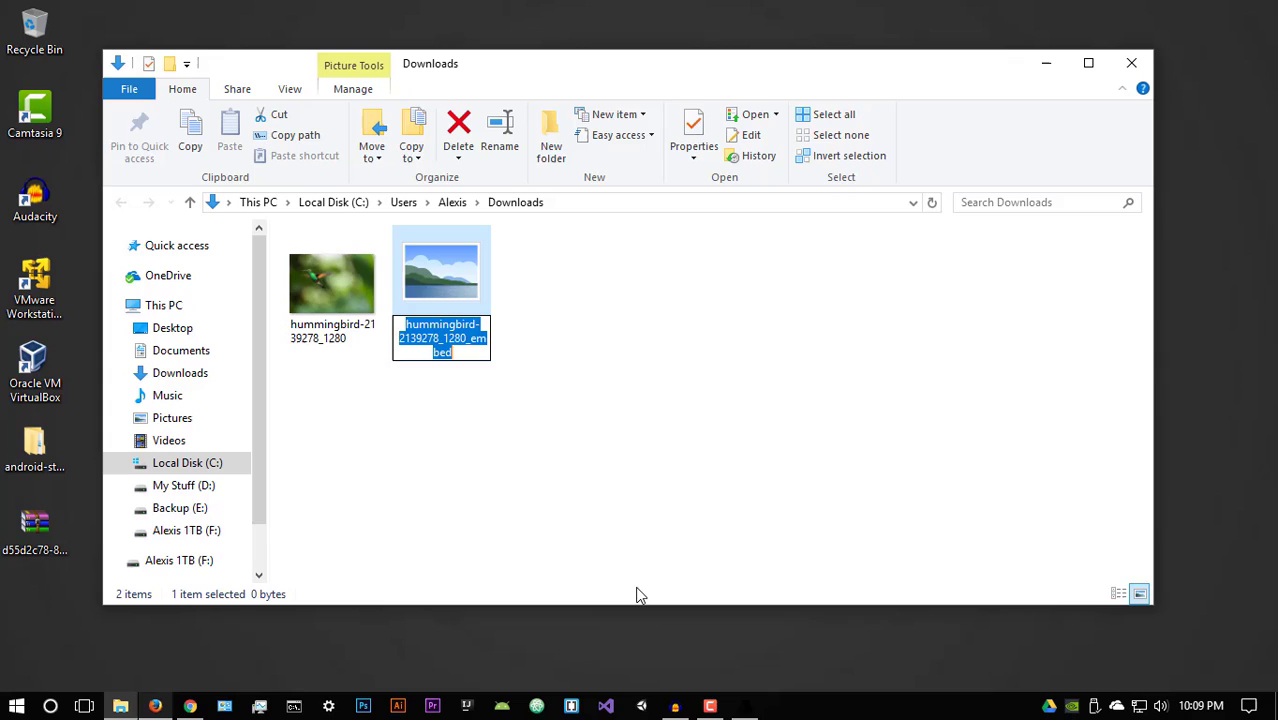
Step: Type 'hummingbird', cancel the blocked File In Use rename, and bring StegoSuite forward
text(humming)
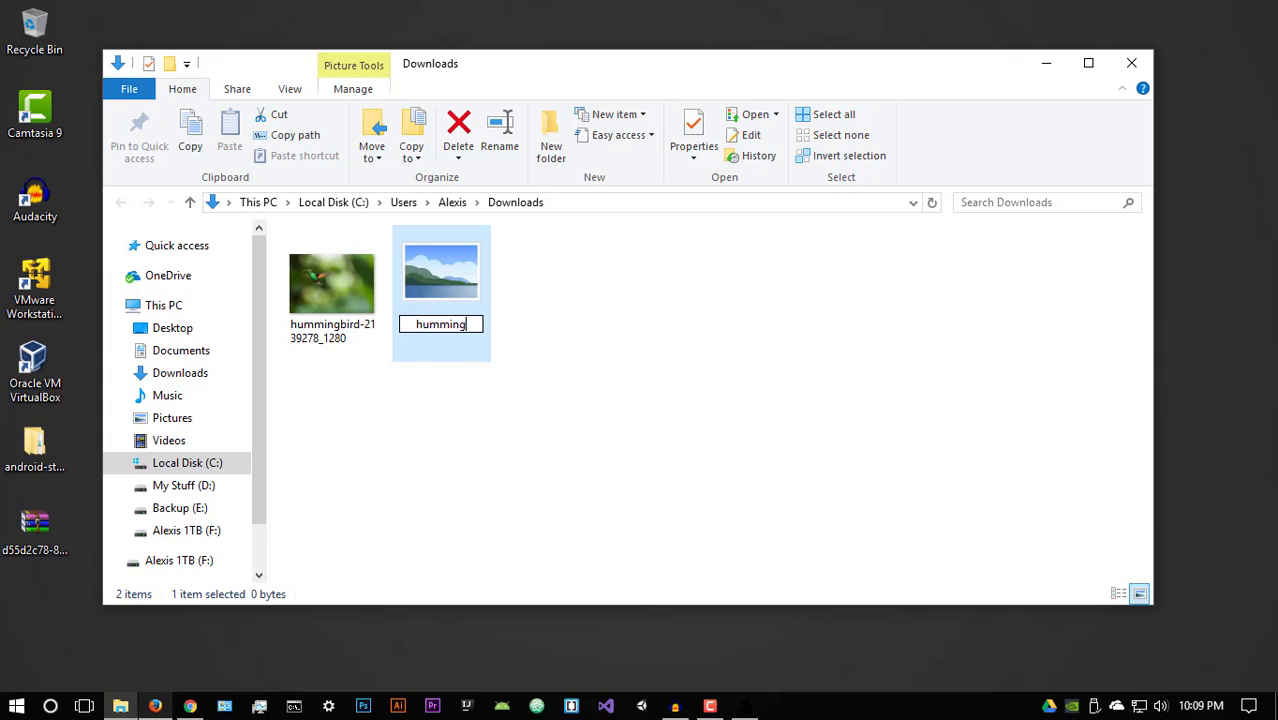
text(bird)
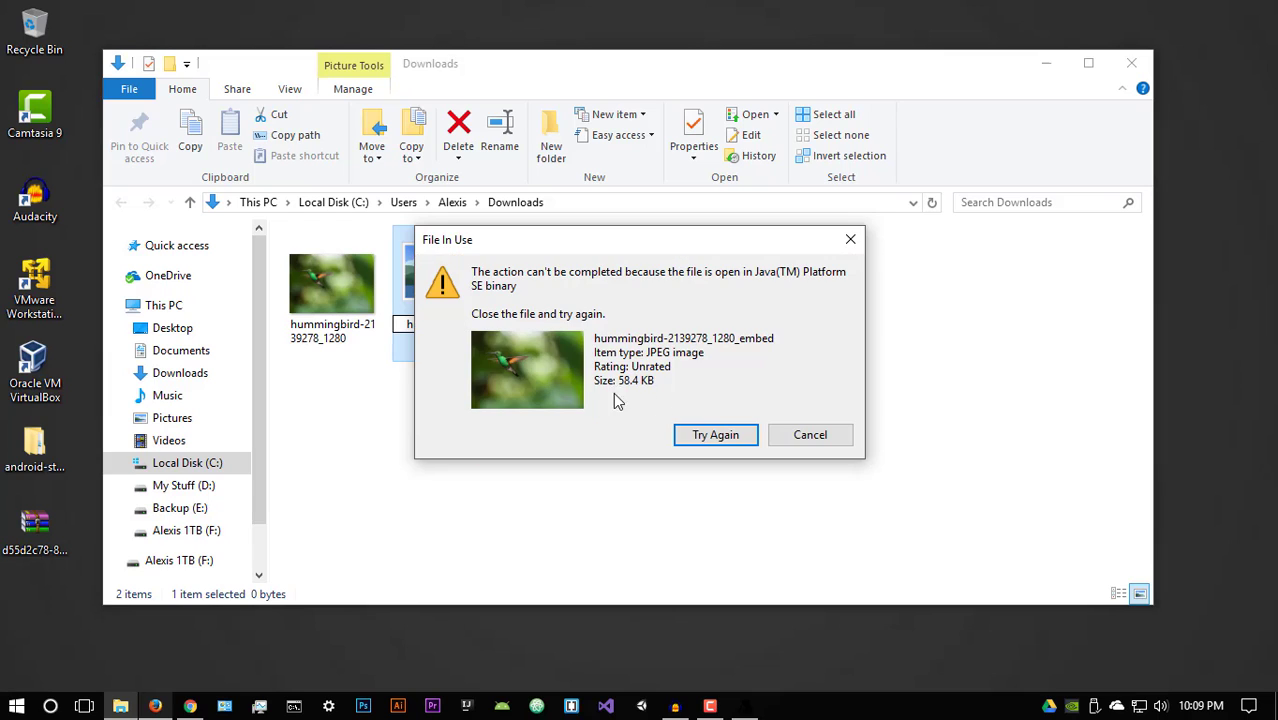
click(770, 437)
click(757, 707)
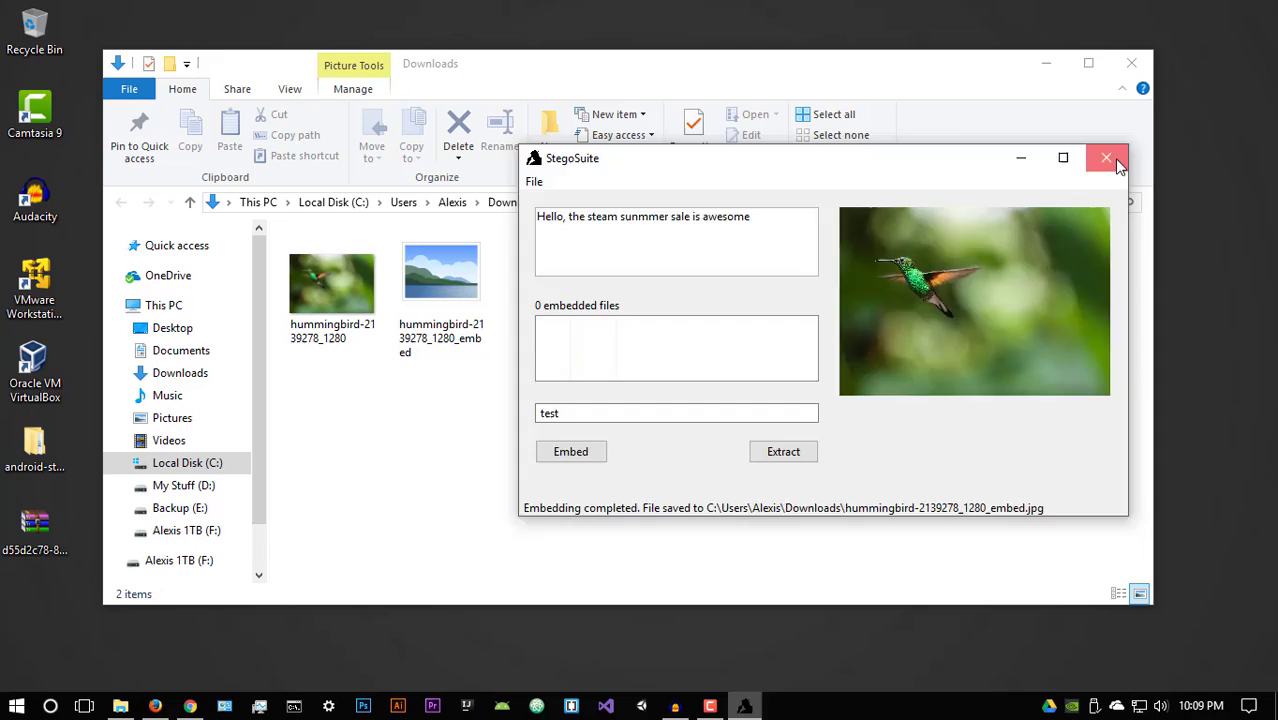
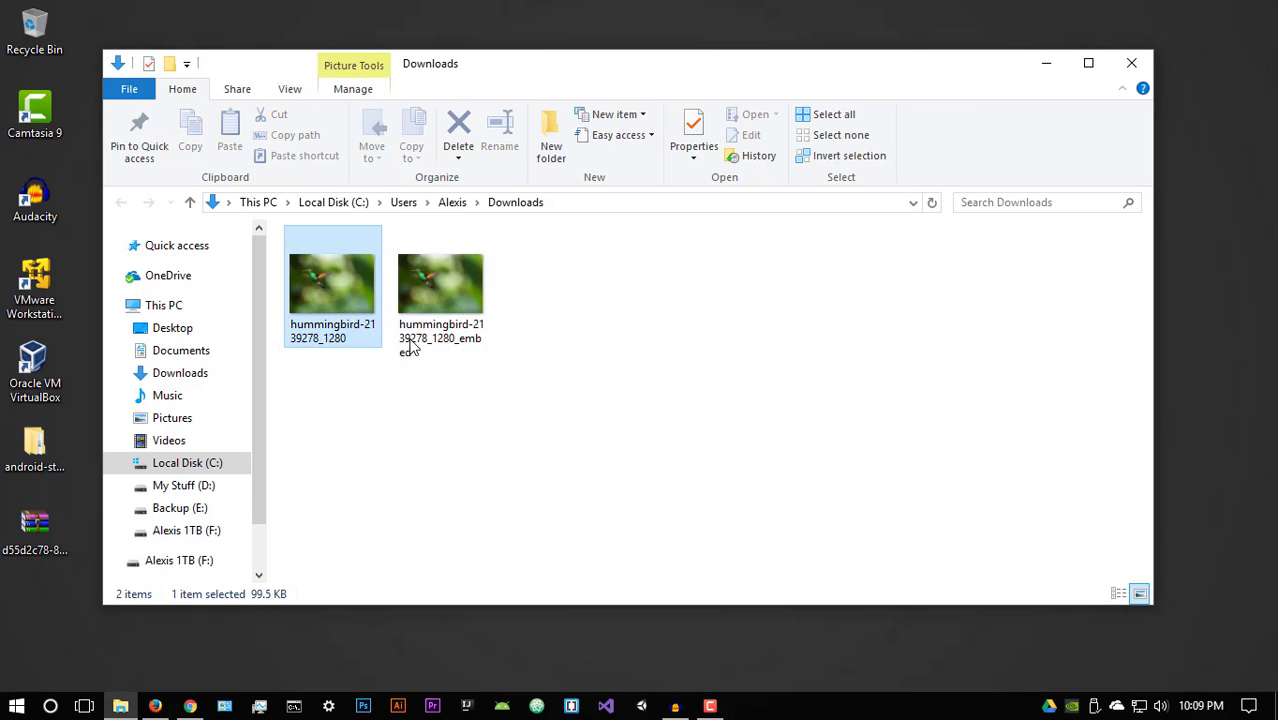
Step: Delete the original hummingbird image, move the _embed copy to the desktop, and launch StegoSuite
click(460, 128)
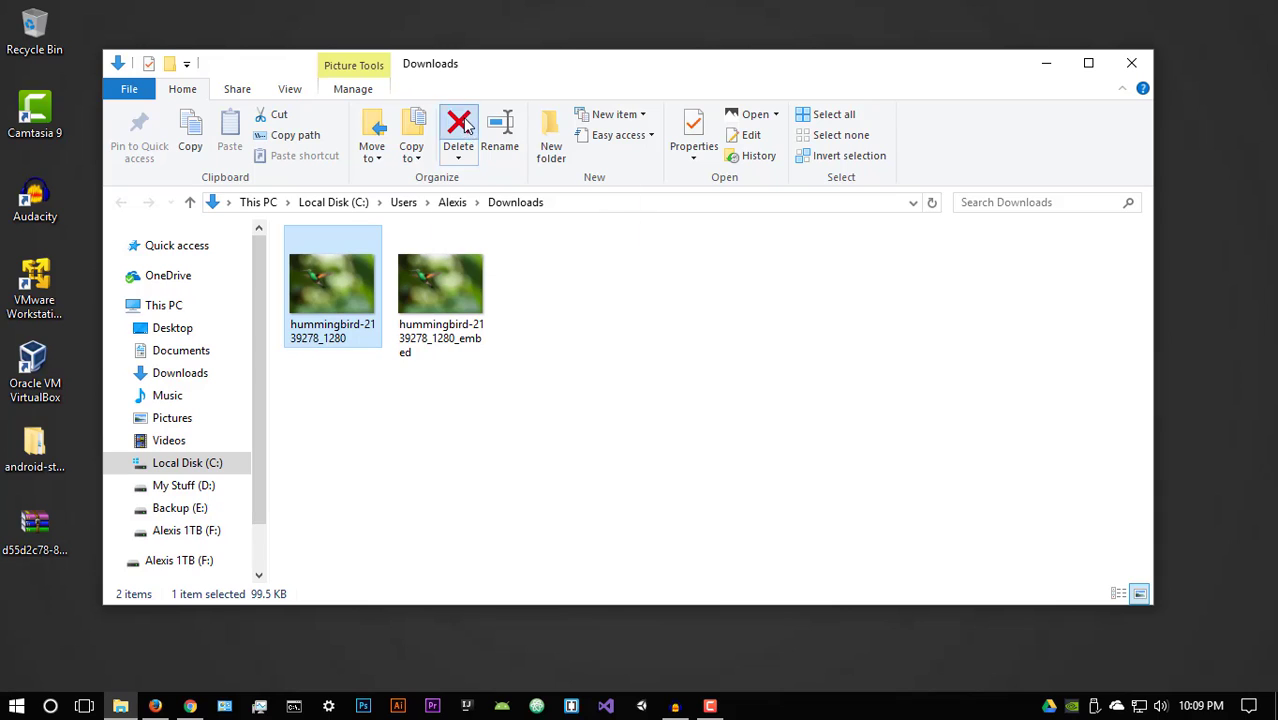
drag(352, 273, 910, 26)
key(super+d)
drag(910, 84, 905, 95)
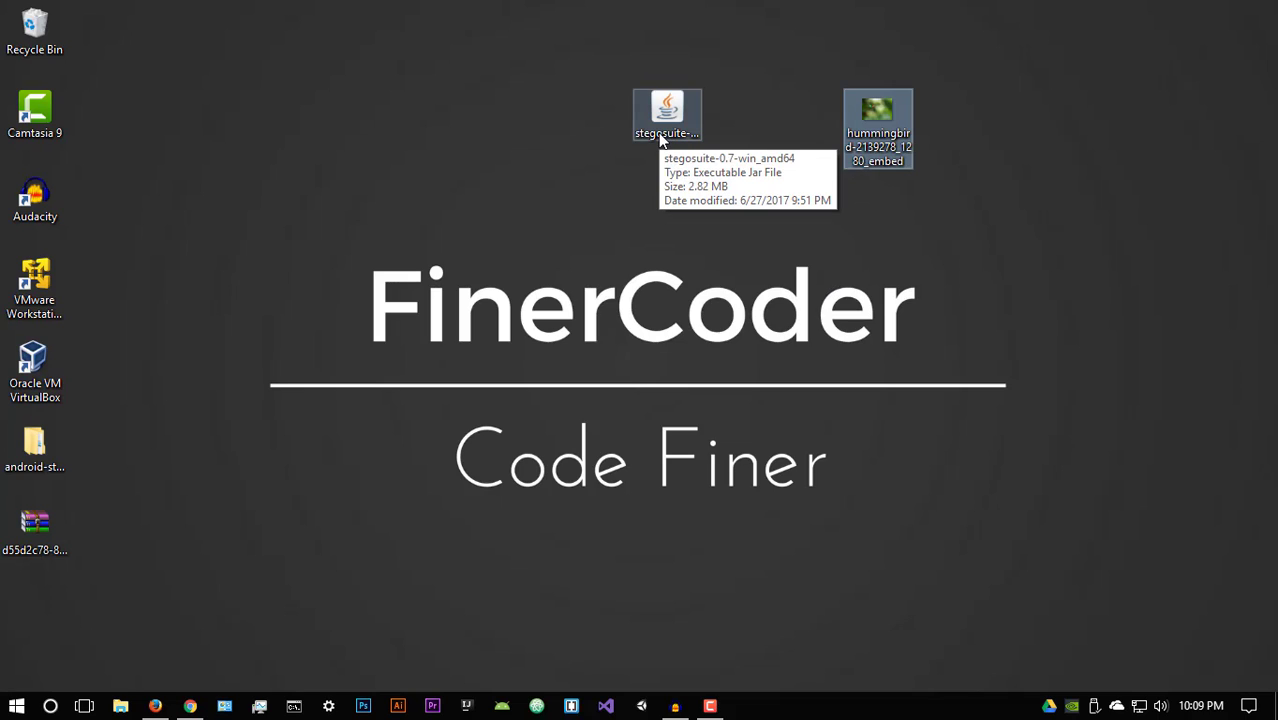
double_click(660, 136)
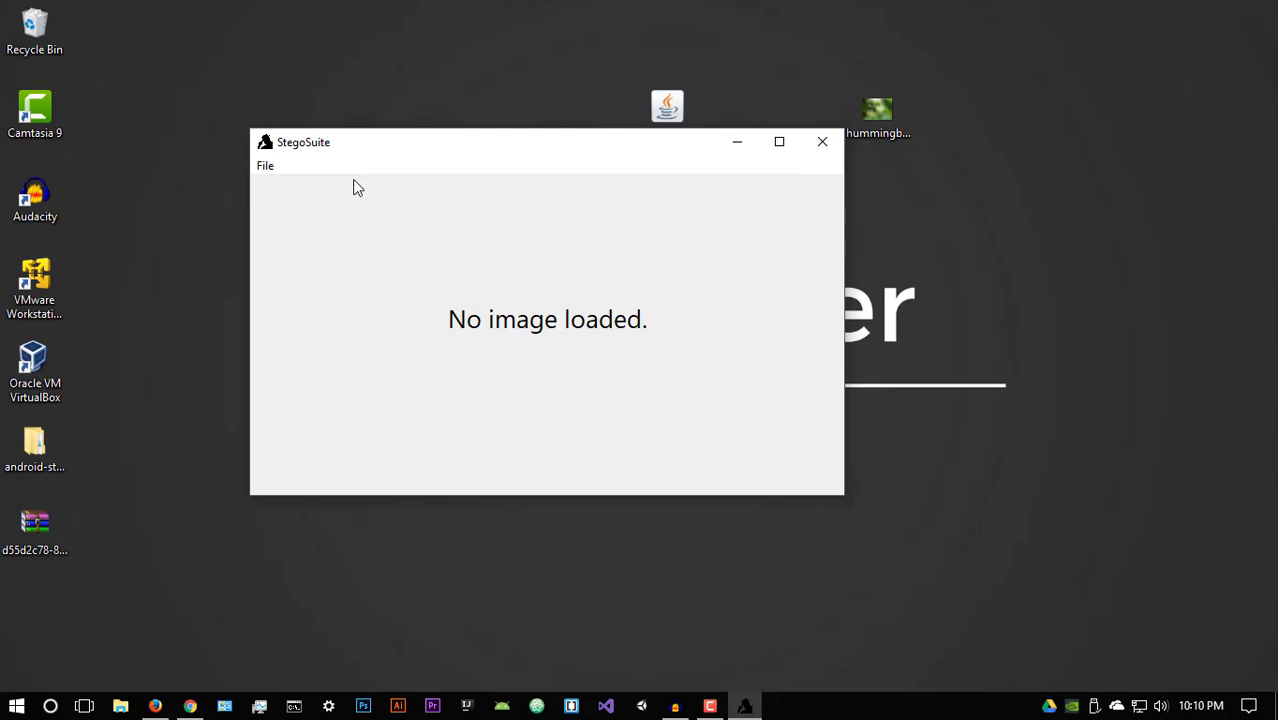
Step: Open hummingbird-2139278_1280_embed from the Desktop in StegoSuite and centre the window
click(265, 166)
click(298, 187)
click(350, 310)
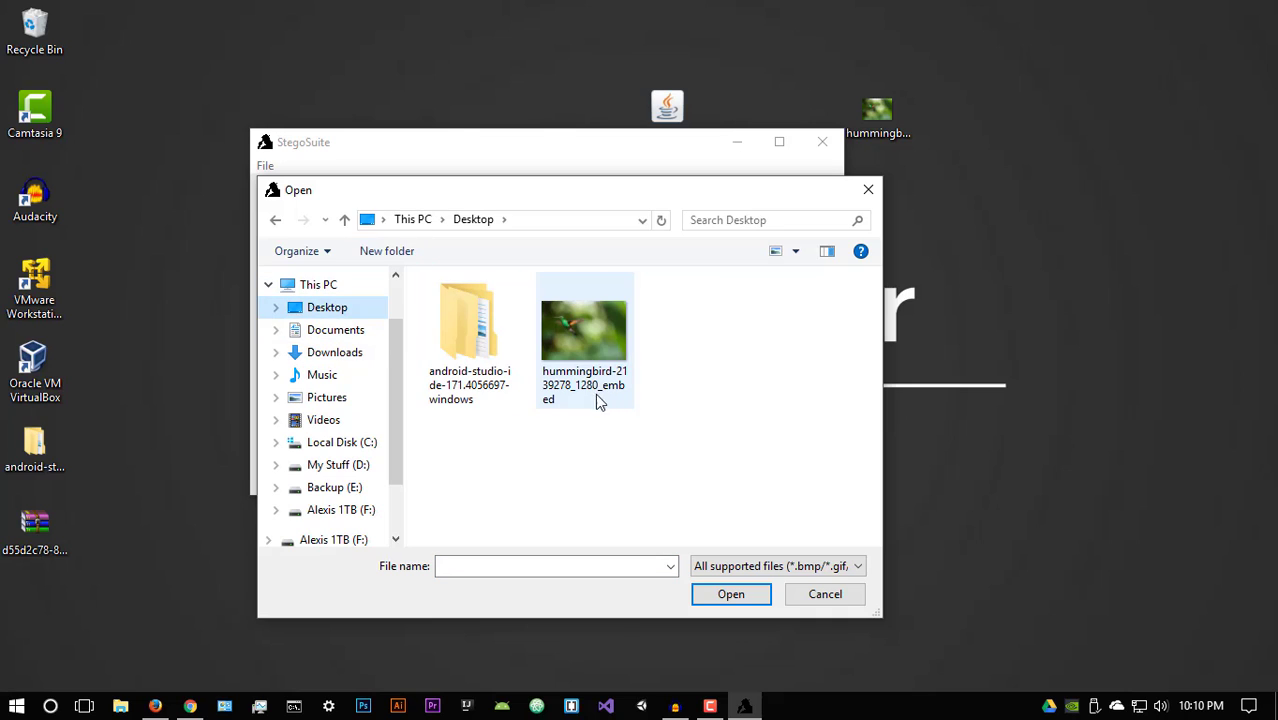
click(582, 387)
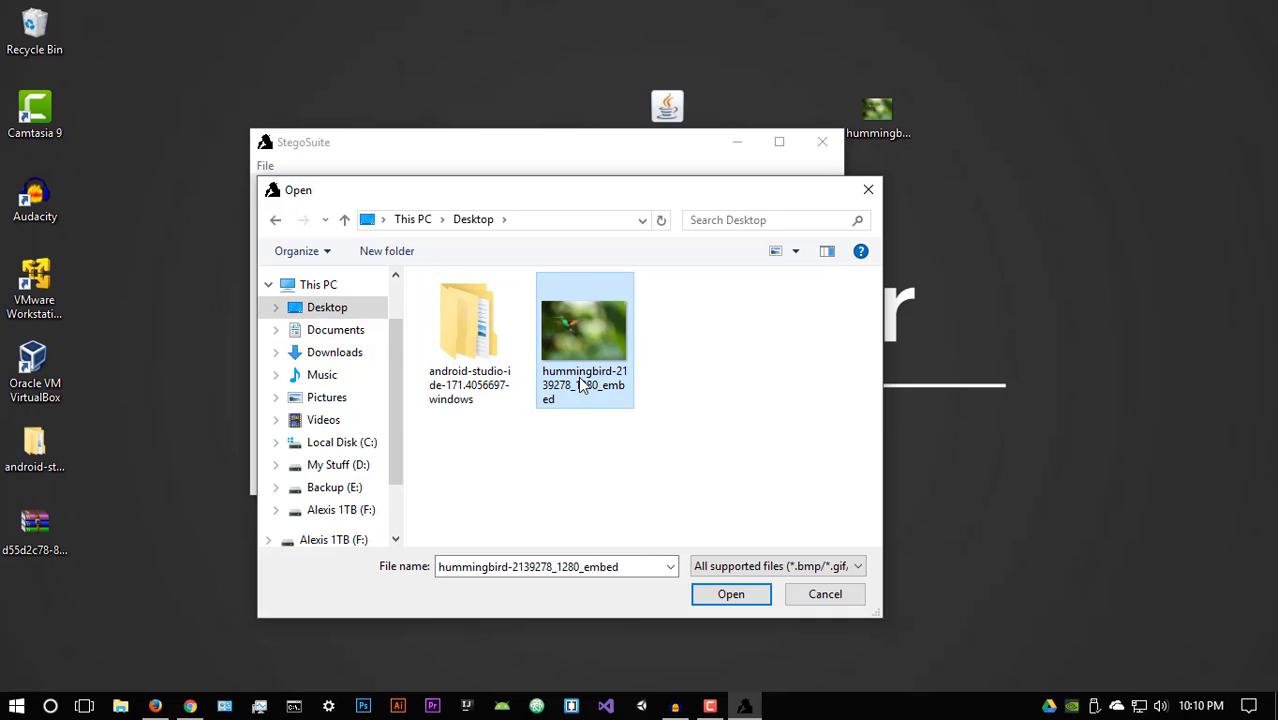
click(712, 594)
drag(645, 146, 746, 198)
click(510, 283)
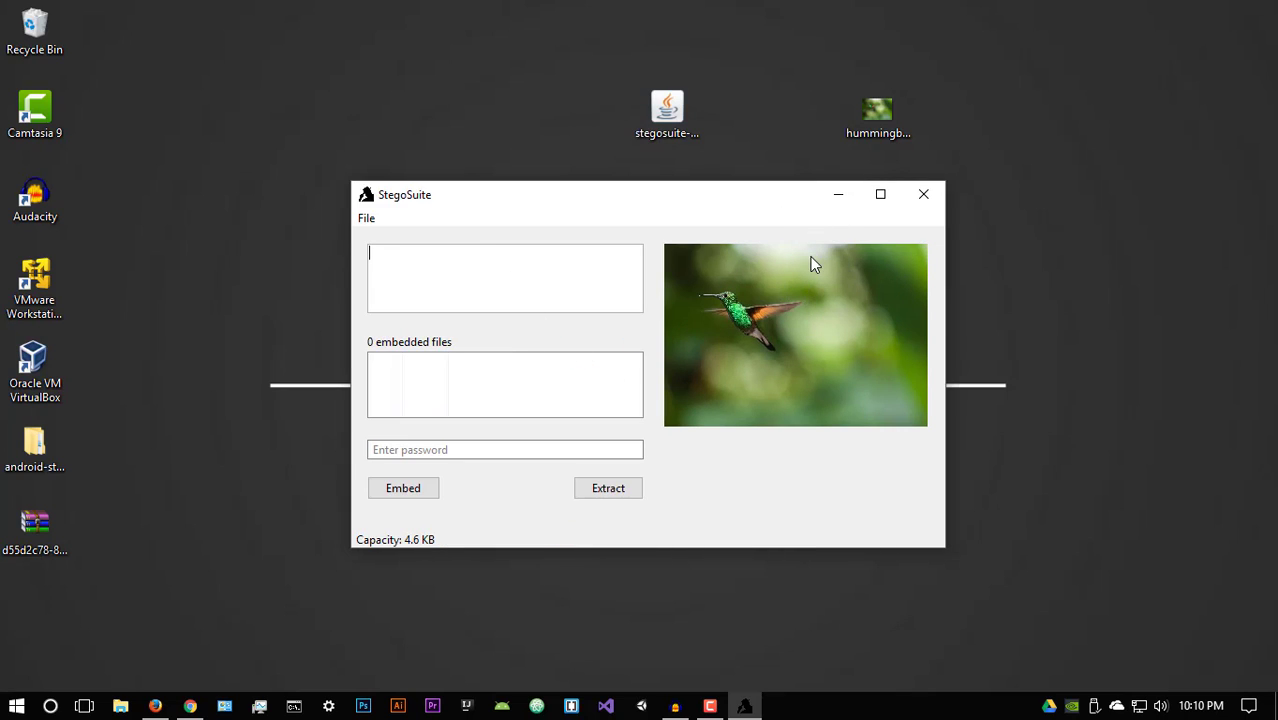
Step: Enter the extraction password and extract the hidden 'Hello, the steam sunmmer sale is awesome' message
click(528, 451)
text(test)
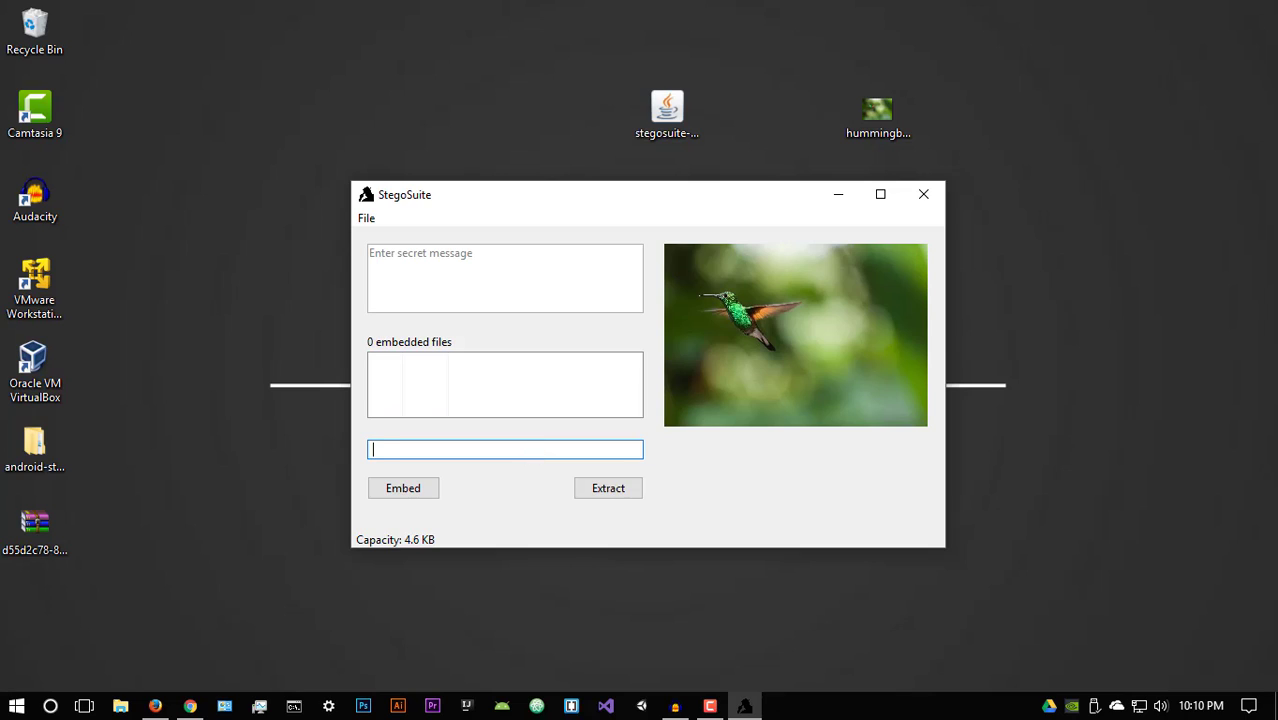
click(599, 490)
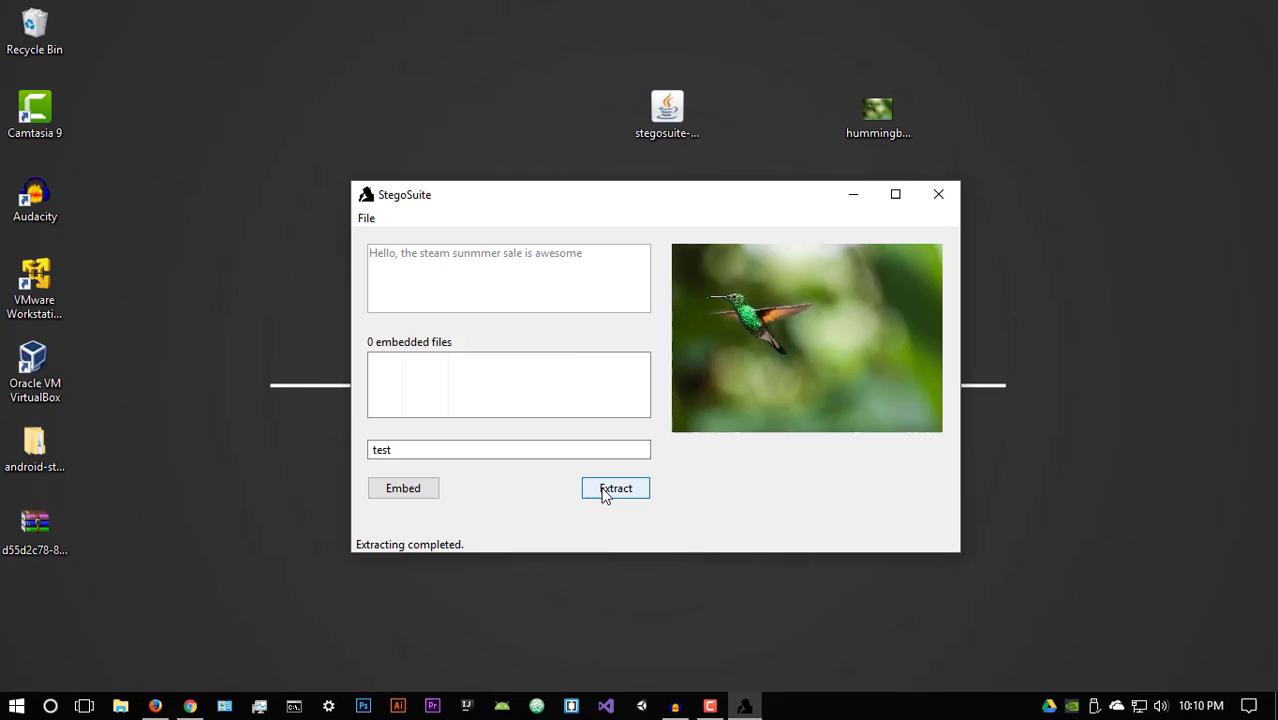